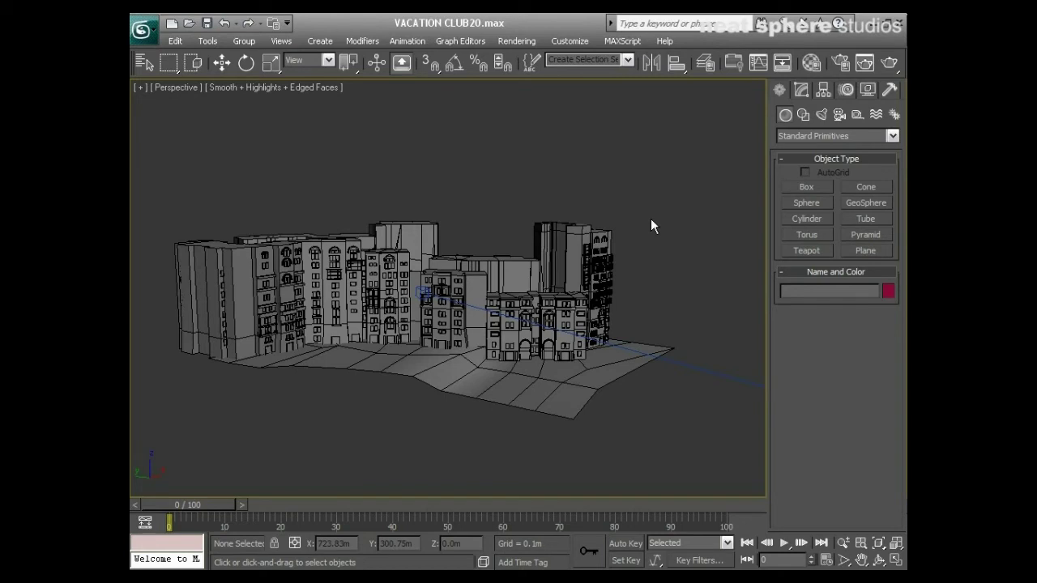
Inspect the building complex and the ground plane from several angles, including the plane's Editable Poly settings
left_click(515, 399)
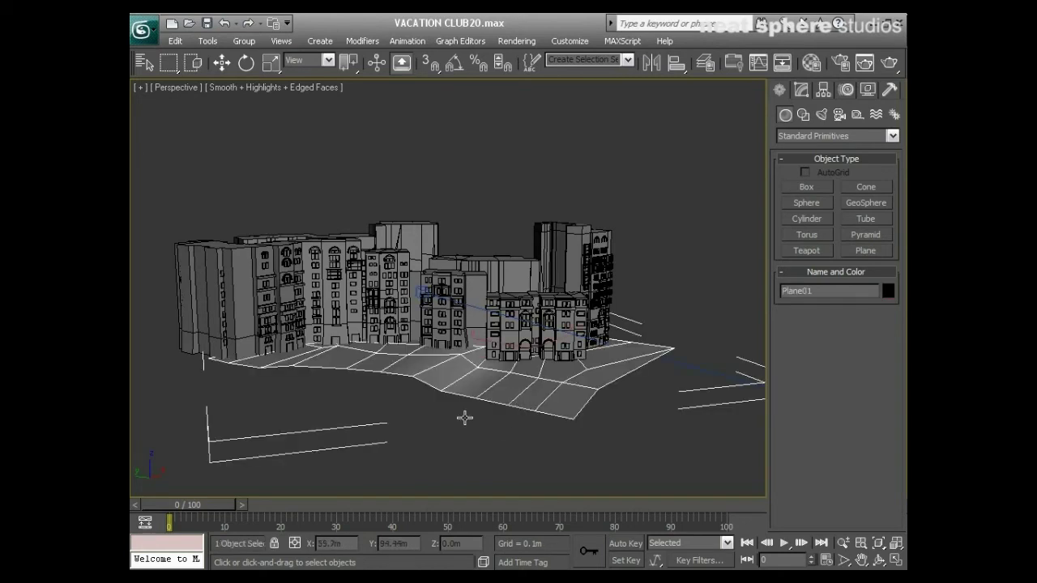
middle_click_drag(516, 398, 504, 442, "alt")
middle_click_drag(616, 308, 531, 349, "alt")
key("alt+z")
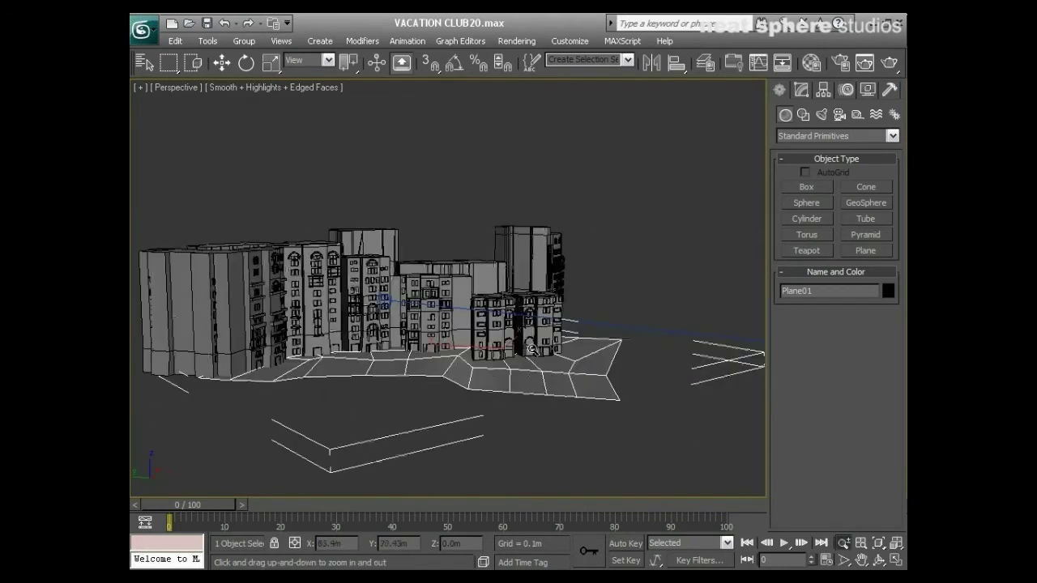
left_click_drag(527, 330, 510, 243)
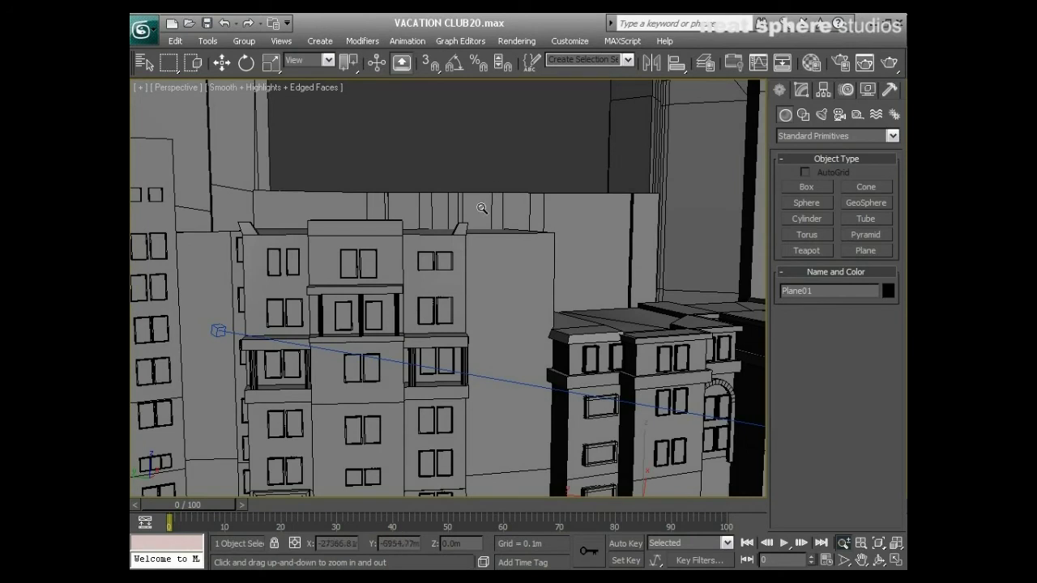
left_click(896, 543)
left_click_drag(450, 341, 403, 273)
middle_click_drag(404, 273, 632, 419)
left_click_drag(555, 331, 548, 376)
middle_click_drag(547, 376, 562, 330)
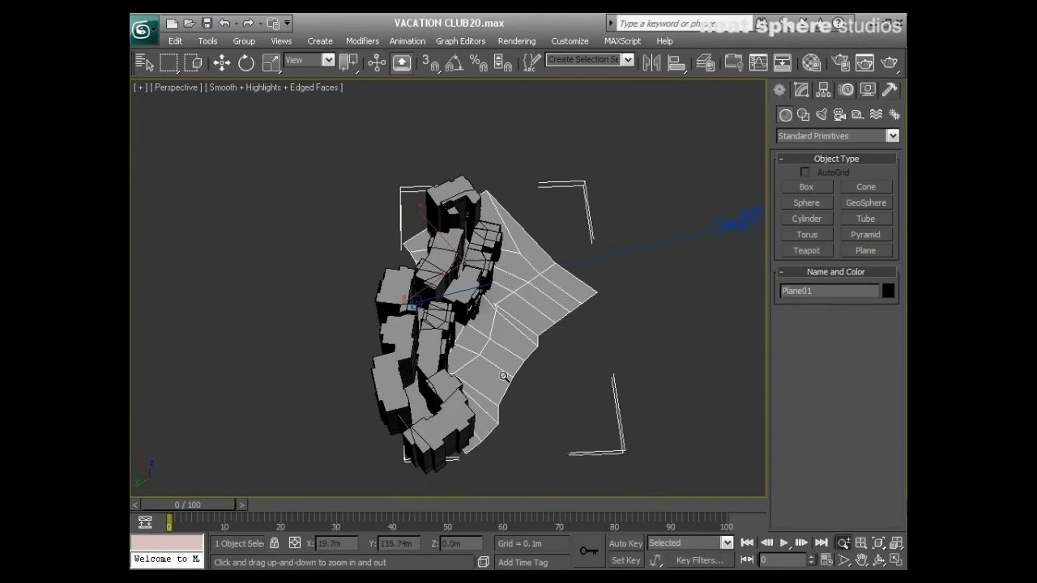
right_click(536, 378)
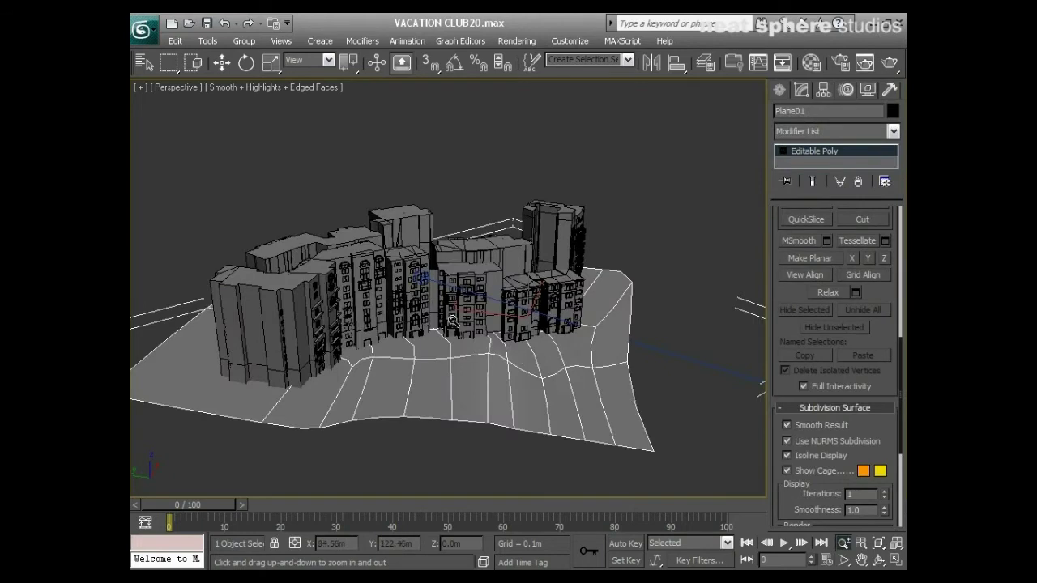
middle_click_drag(451, 321, 417, 314, "alt")
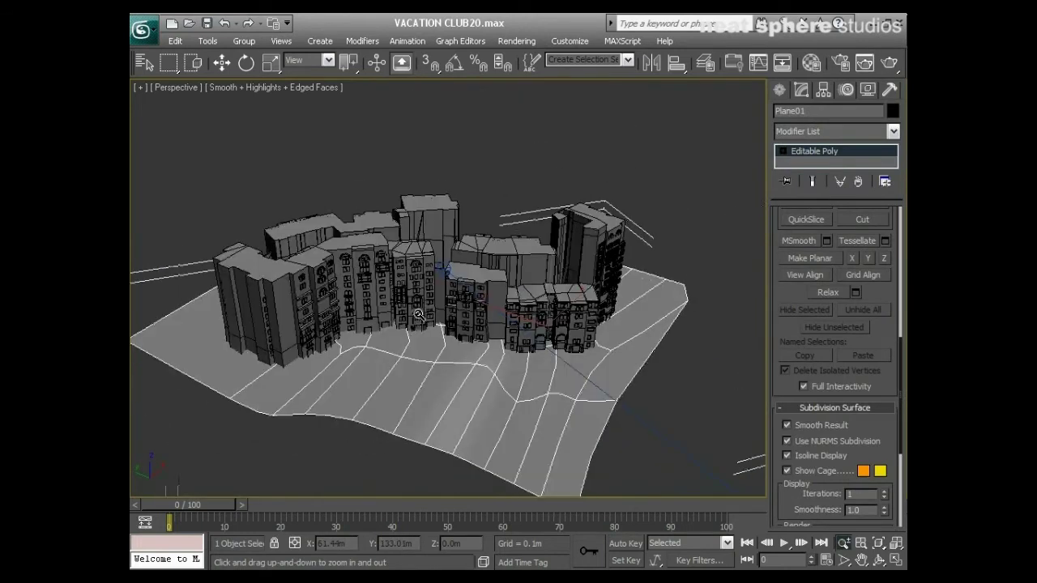
left_click_drag(418, 314, 420, 364)
key("w")
left_click(662, 246)
middle_click_drag(659, 381, 658, 353, "alt")
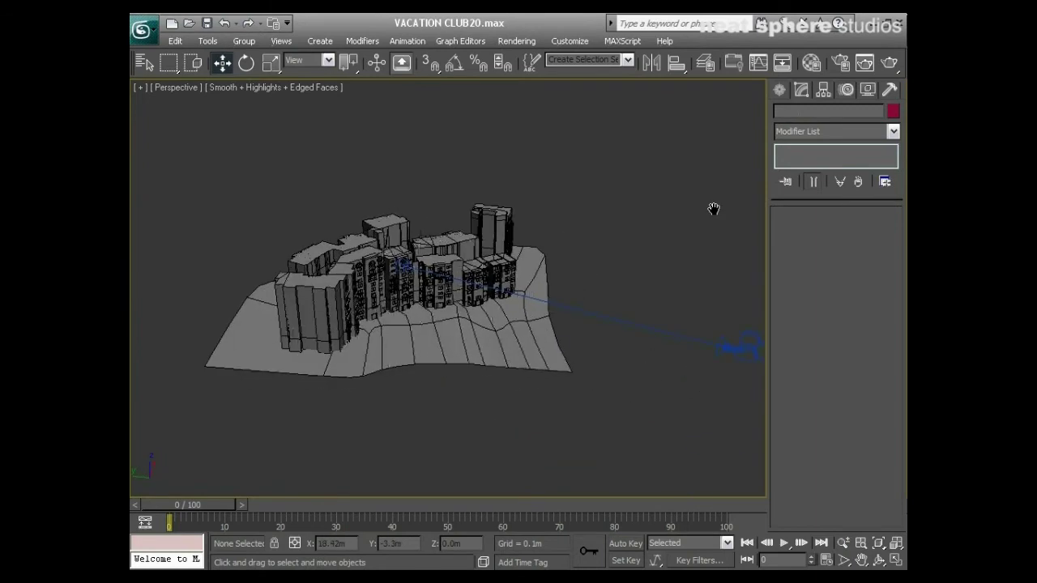
Save the scene and start a Daylight system, accepting the recommended Logarithmic Exposure Control with the exterior daylight flag
left_click(780, 90)
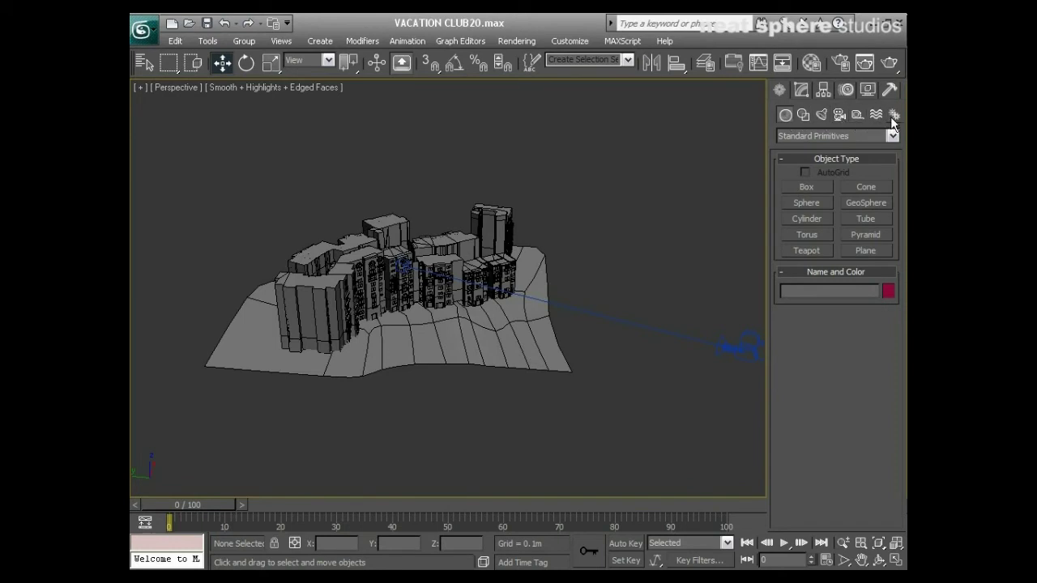
key("ctrl+s")
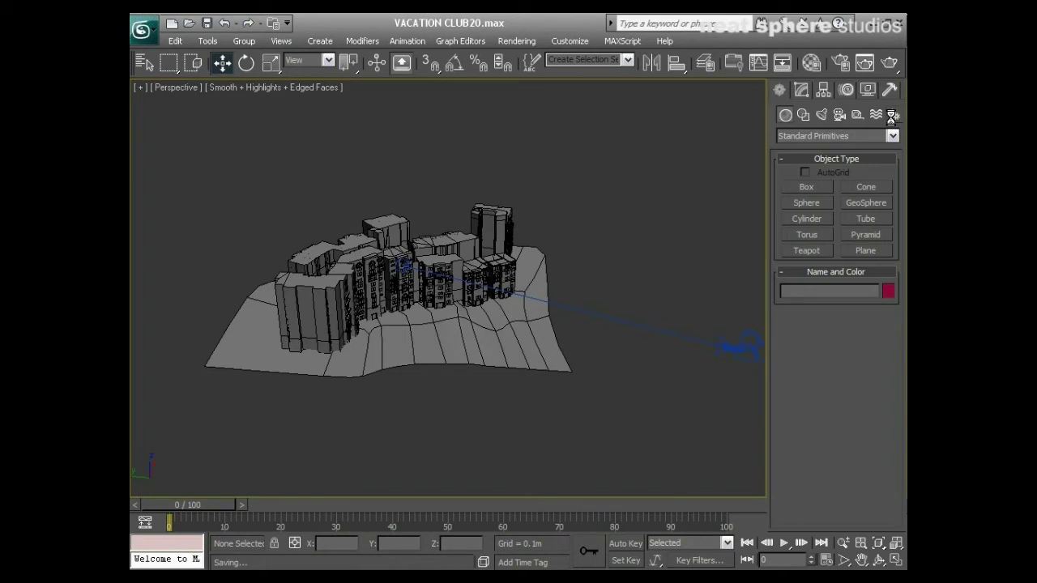
left_click(892, 116)
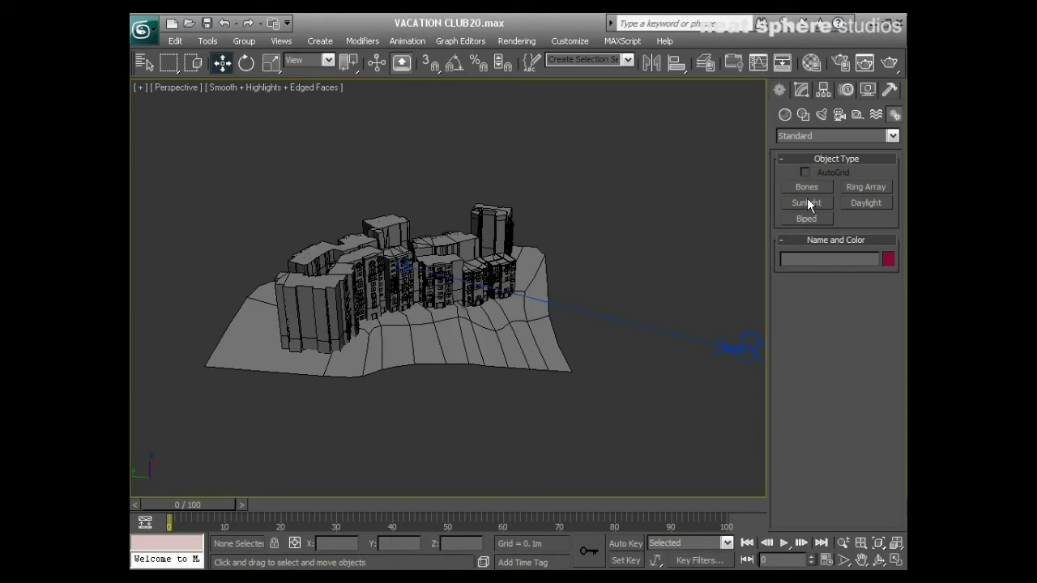
left_click(852, 204)
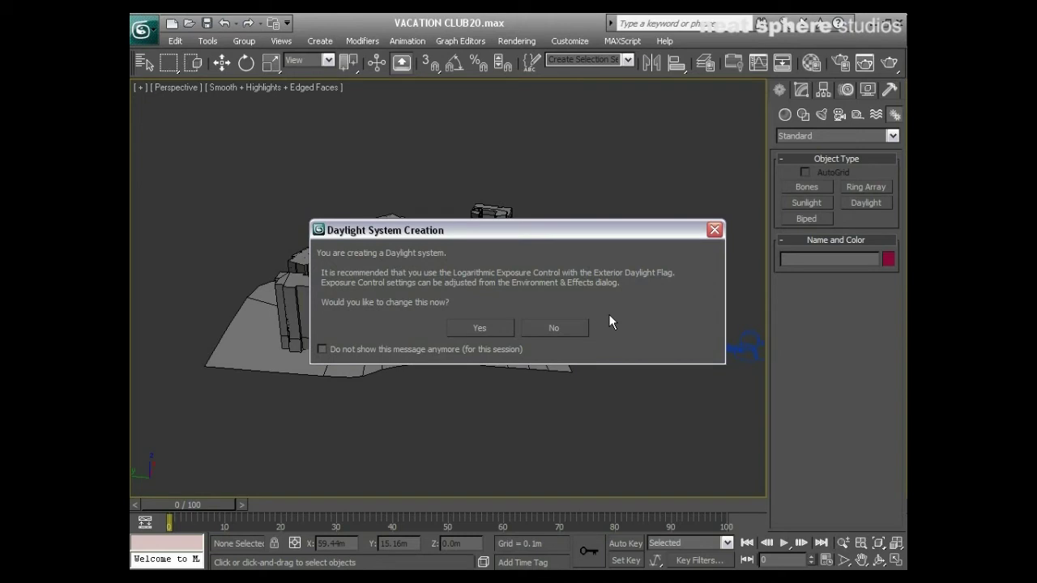
left_click(478, 328)
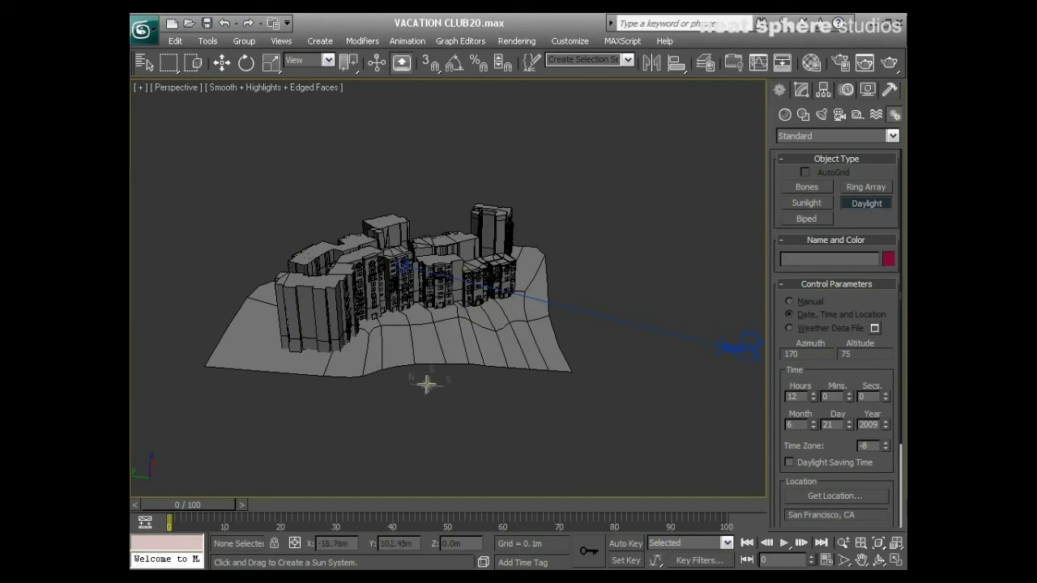
Place the daylight compass in front of the terrain, set the sun high above the buildings and end creation
mouse_move(427, 384)
left_mouse_down()
mouse_move(436, 384)
mouse_move(425, 383)
left_mouse_up()
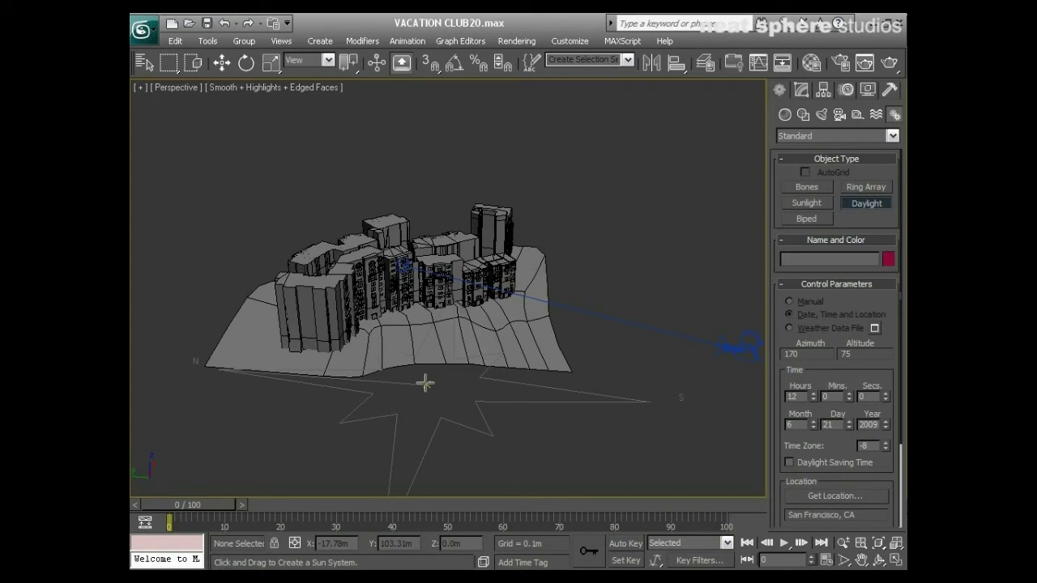
left_click_drag(426, 384, 425, 384)
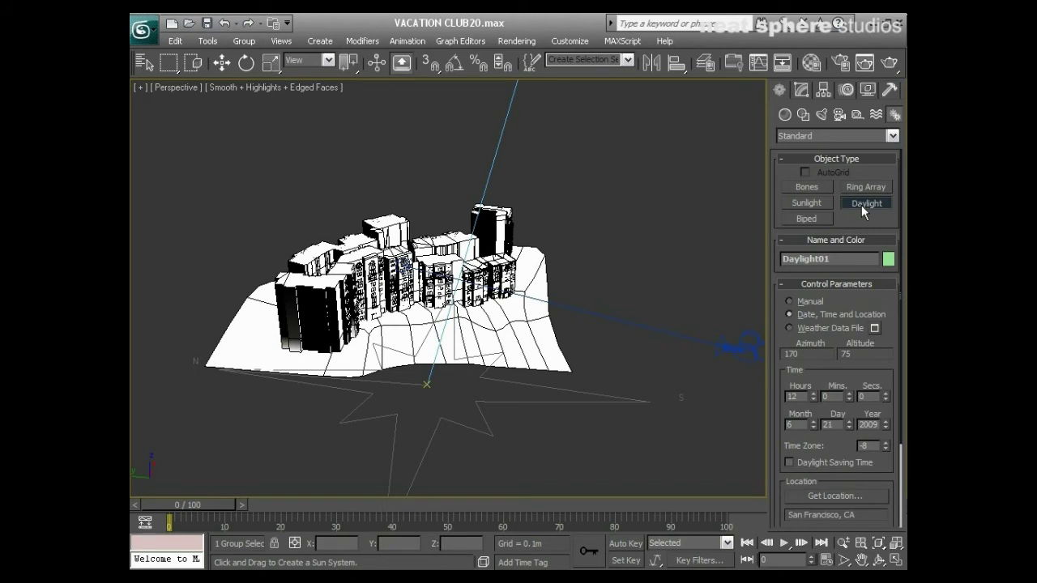
right_click(609, 152)
key("w")
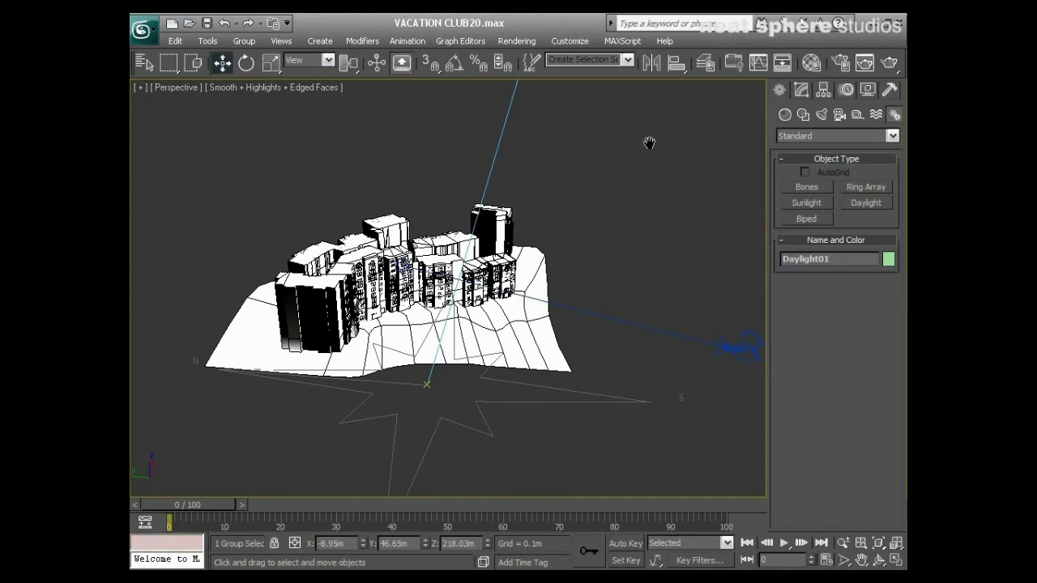
Rotate the daylight compass about 19 degrees around its vertical axis
middle_click_drag(652, 136, 616, 239)
scroll(616, 238, "down", 3)
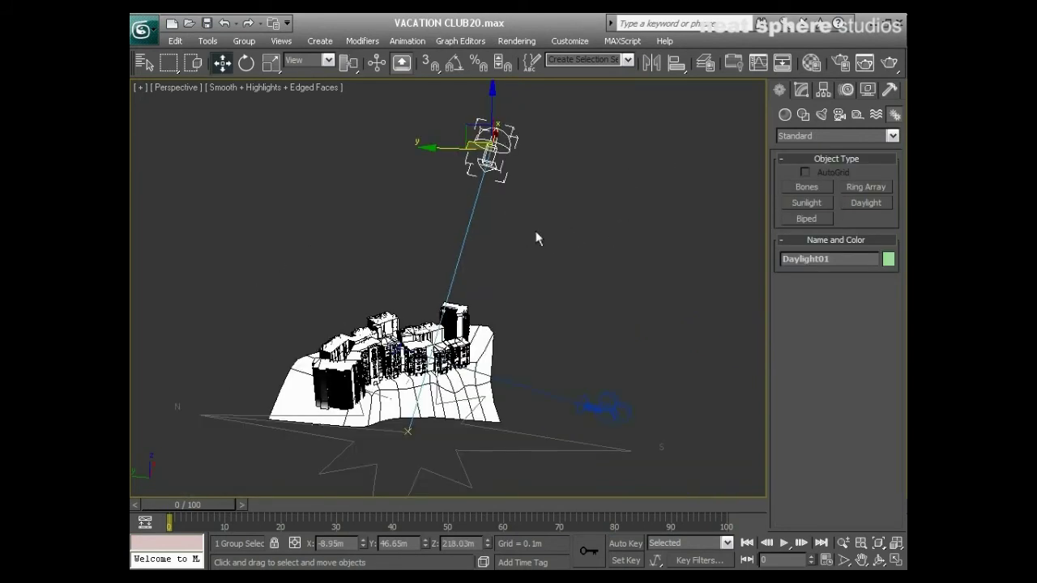
scroll(530, 235, "up", 4)
scroll(531, 235, "down", 4)
left_click(879, 559)
left_click_drag(557, 277, 211, 264)
key("w")
left_click(322, 293)
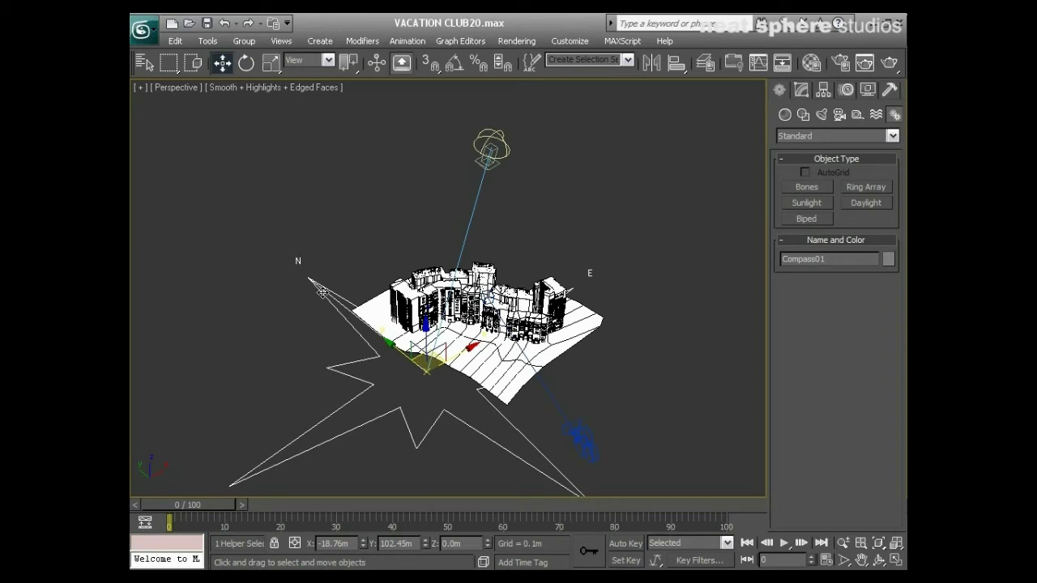
key("e")
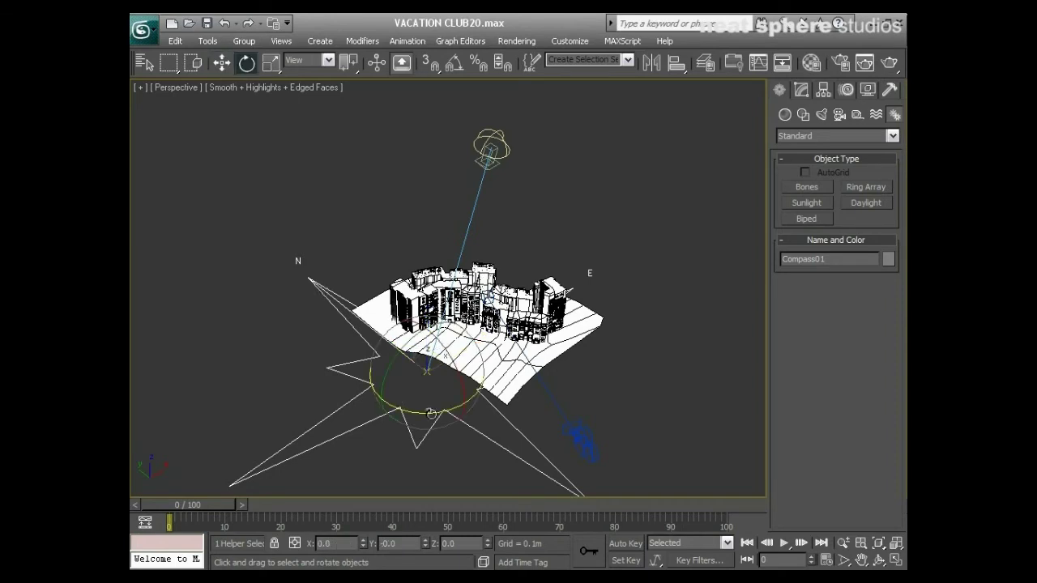
left_click_drag(422, 414, 452, 370)
middle_click_drag(437, 364, 518, 259, "alt")
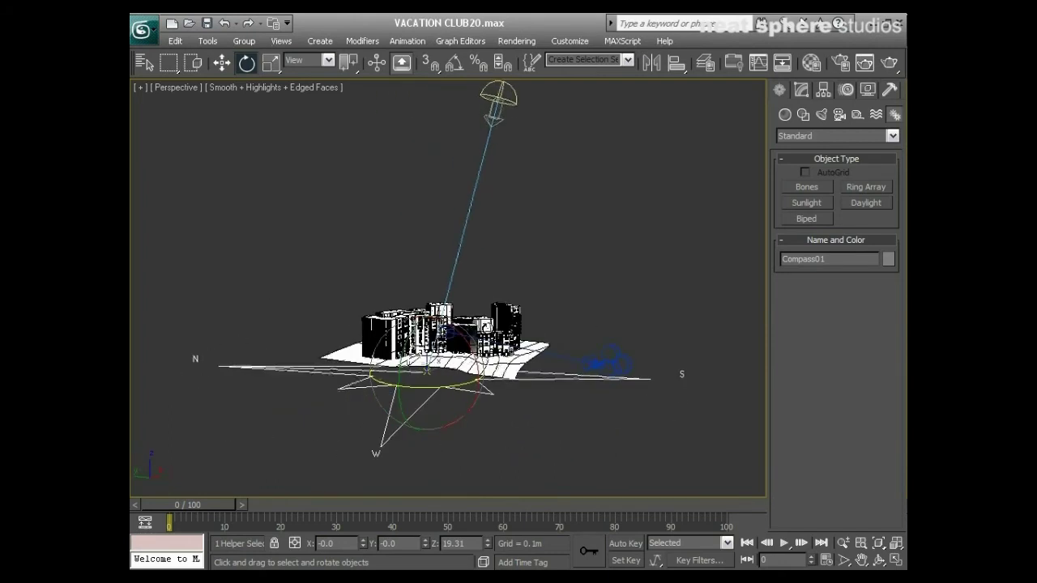
middle_click_drag(583, 212, 470, 158, "alt")
Set the daylight's sunlight to mr Sun and its skylight to mr Sky, adding the mr Physical Sky environment map
left_click(467, 154)
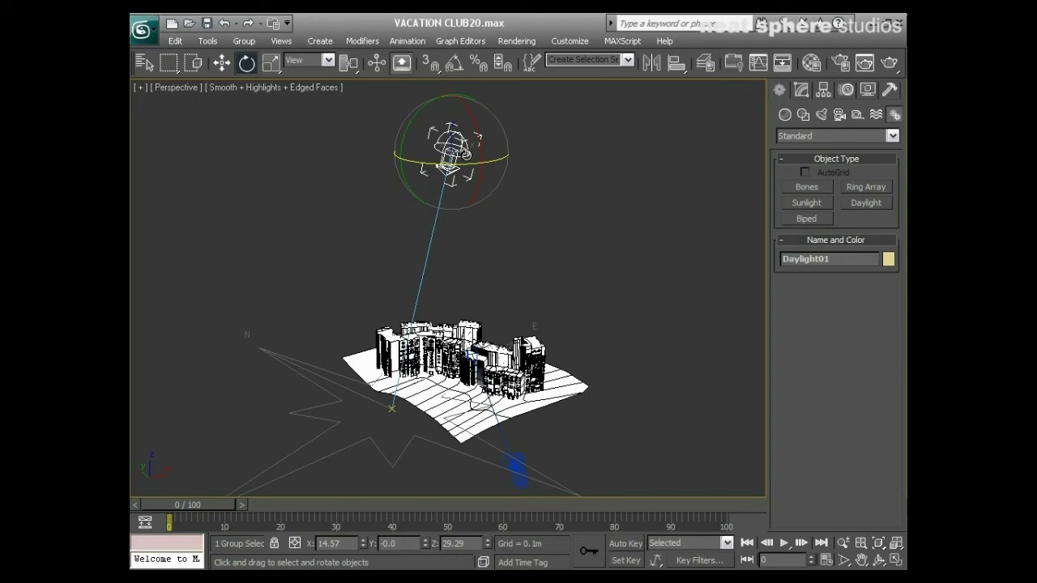
left_click(802, 90)
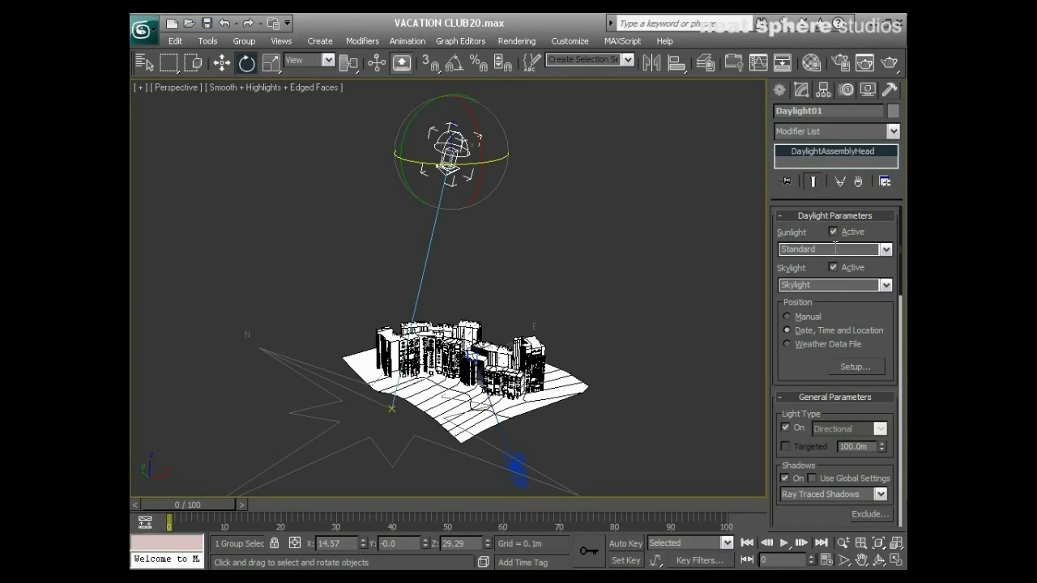
left_click(885, 249)
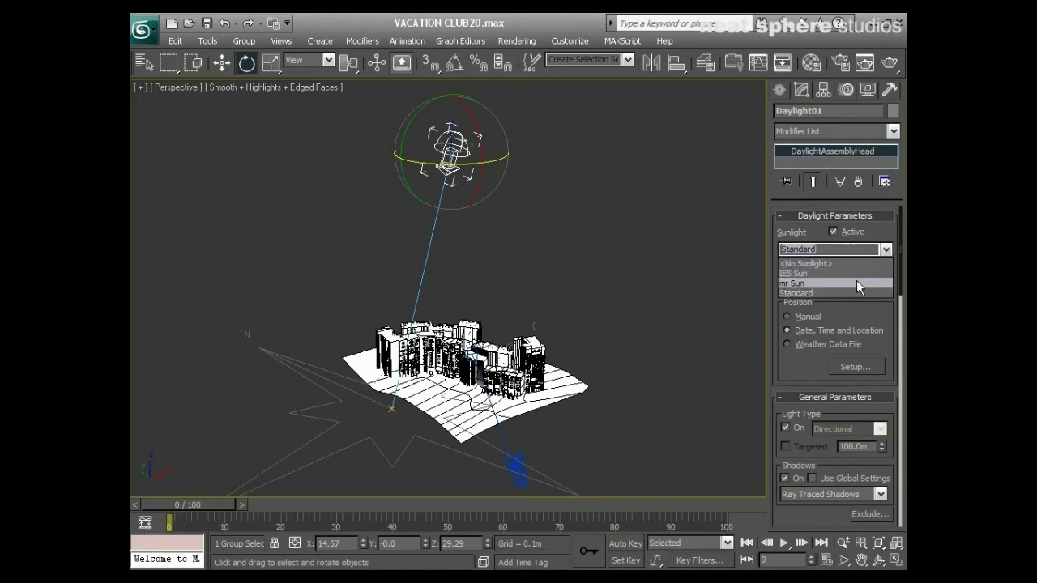
left_click(856, 283)
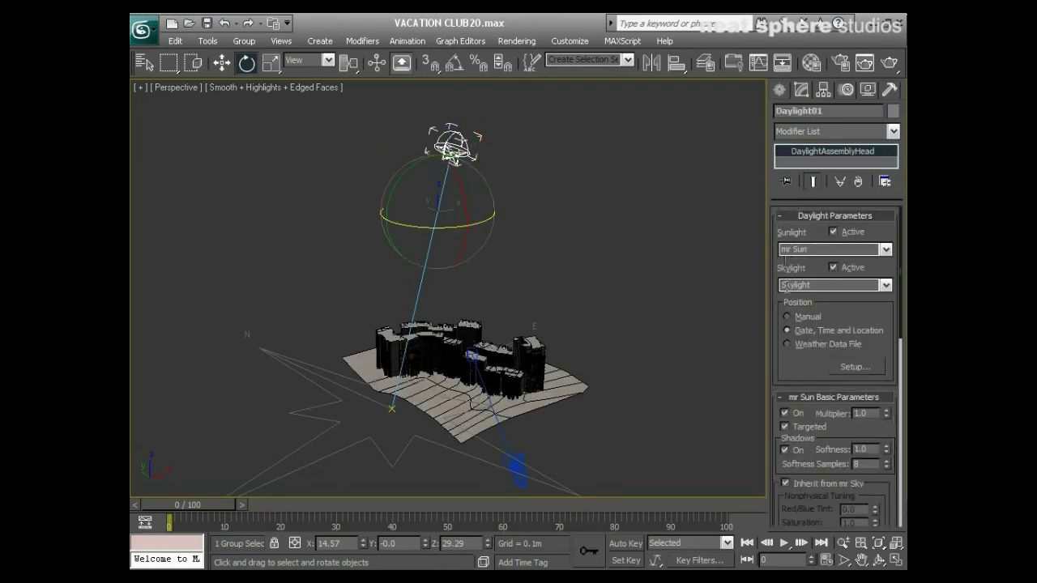
left_click(886, 285)
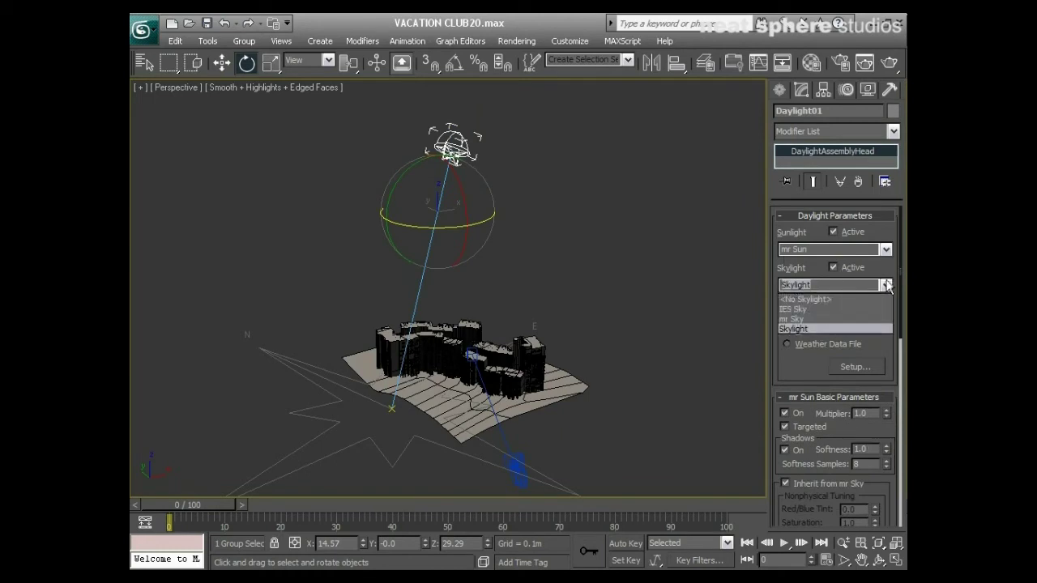
left_click(818, 320)
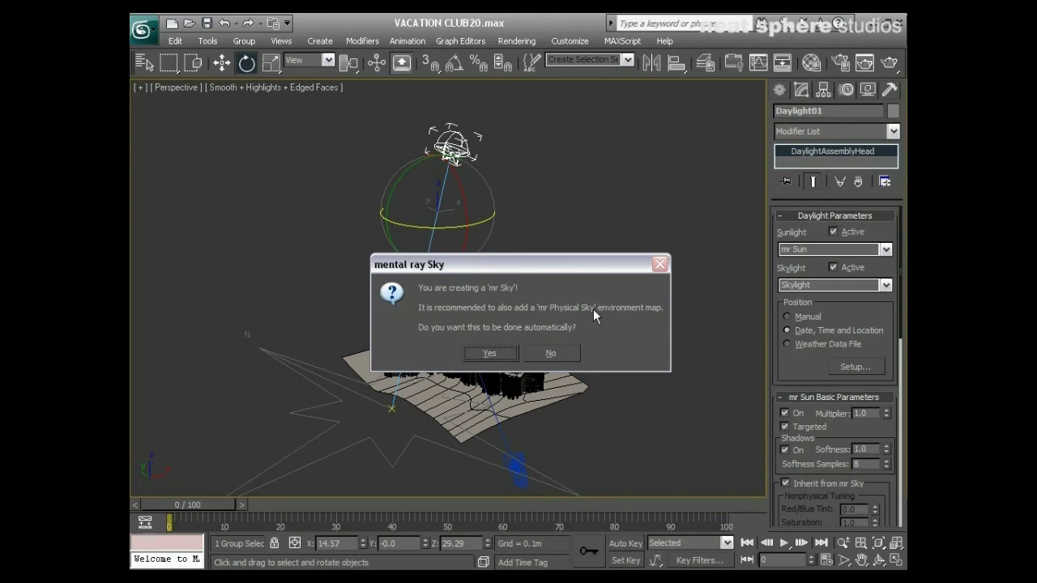
left_click(517, 352)
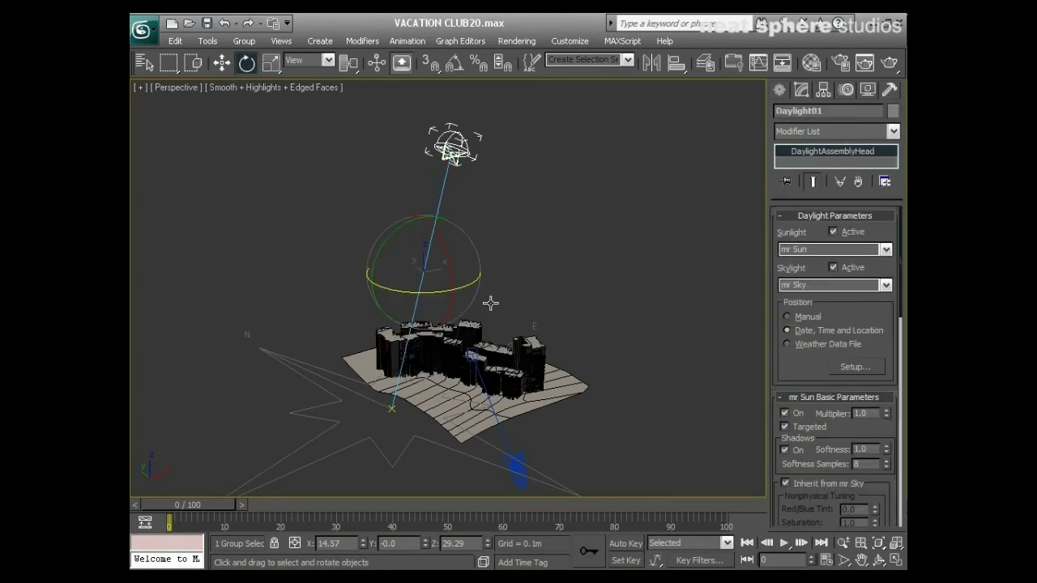
Try moving the sun manually toward the south and the Weather Data File option, returning to Date, Time and Location positioning
middle_click_drag(545, 344, 609, 328, "alt")
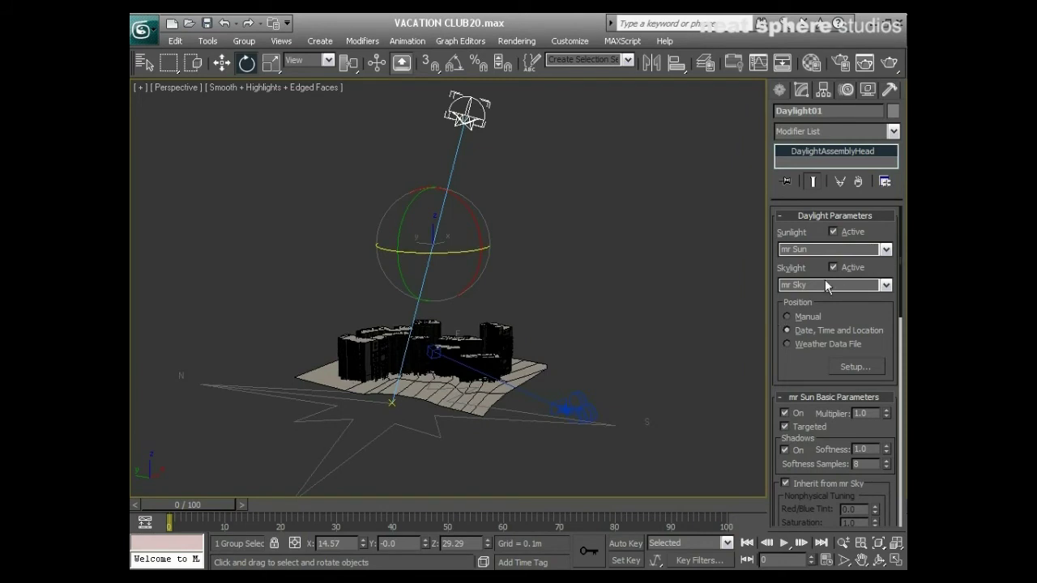
left_click(786, 317)
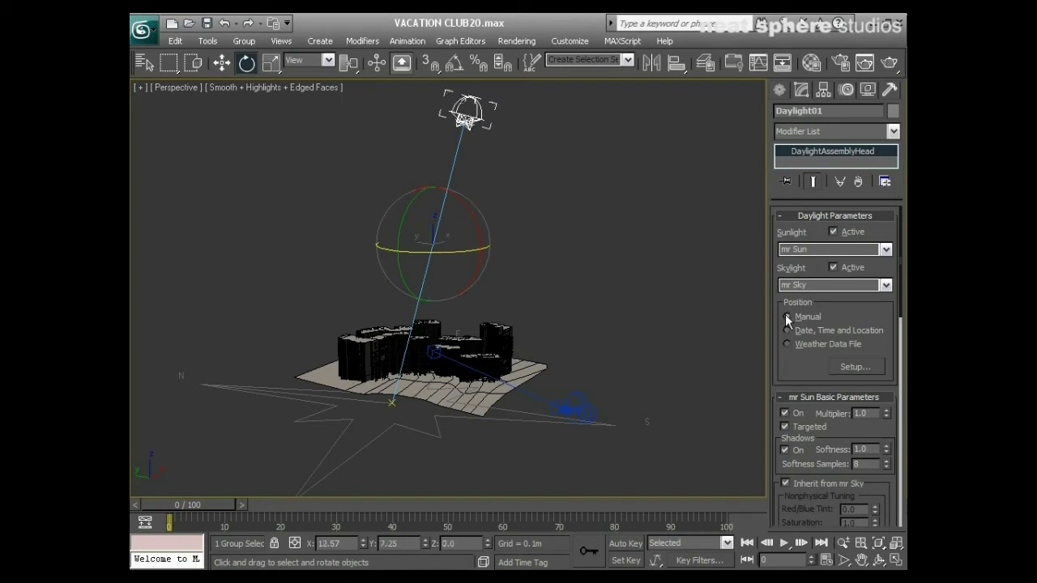
left_click(224, 62)
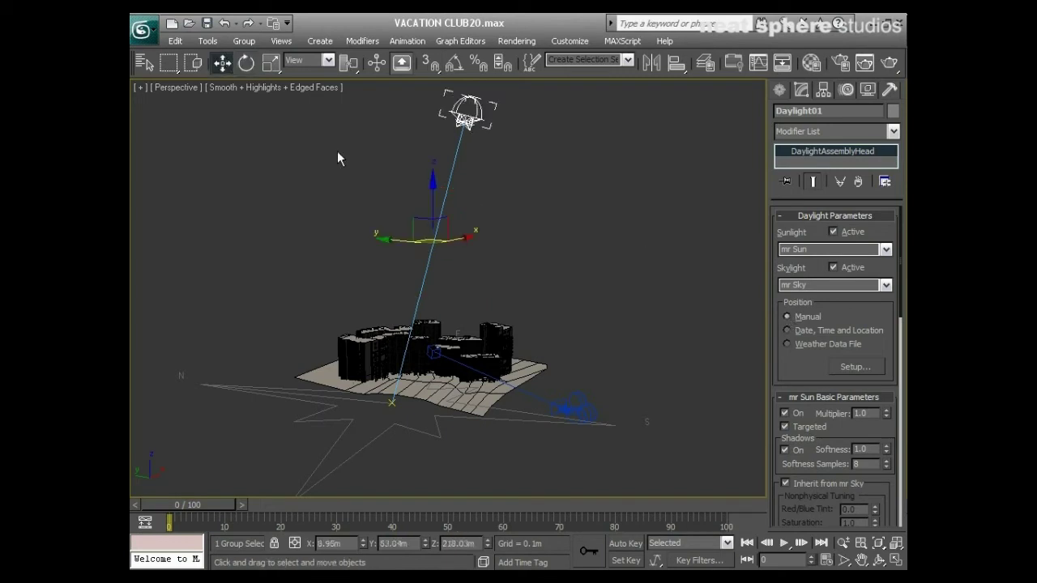
left_click_drag(489, 252, 516, 244)
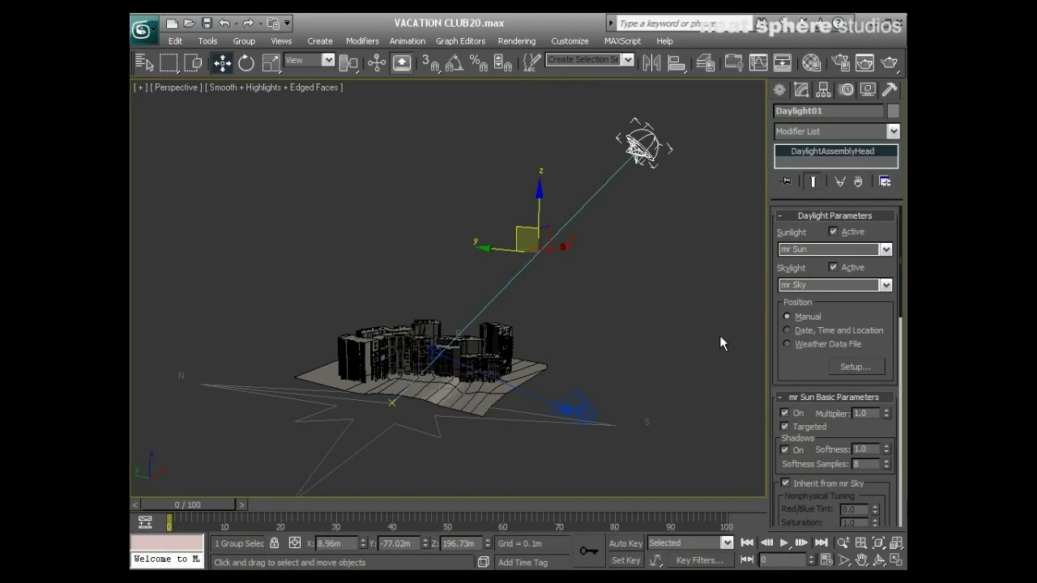
left_click(790, 344)
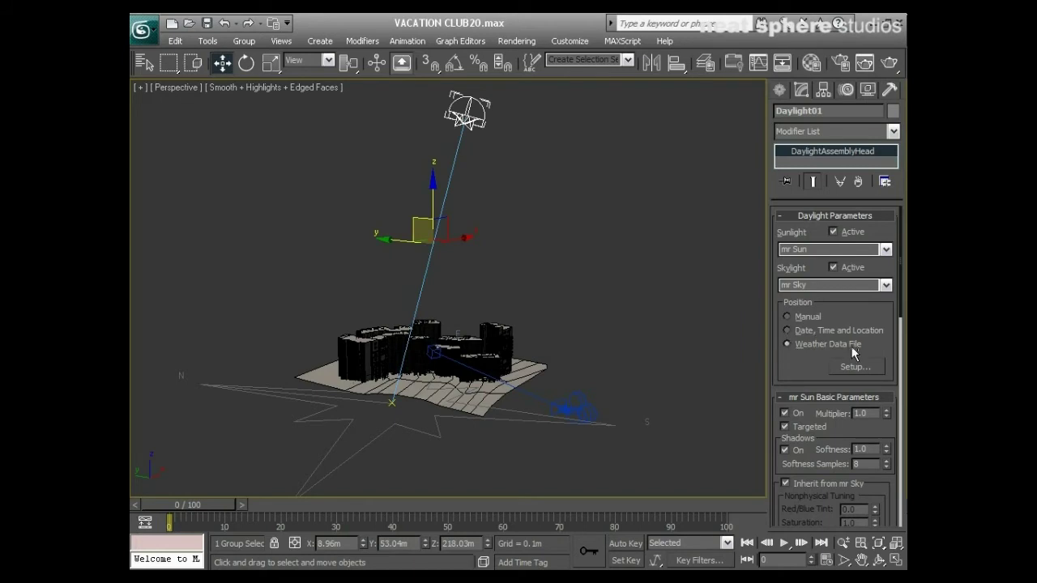
left_click(790, 331)
Set the daylight's location on the Europe map to a point just west of London, with Nearest Big City turned off
left_click(841, 366)
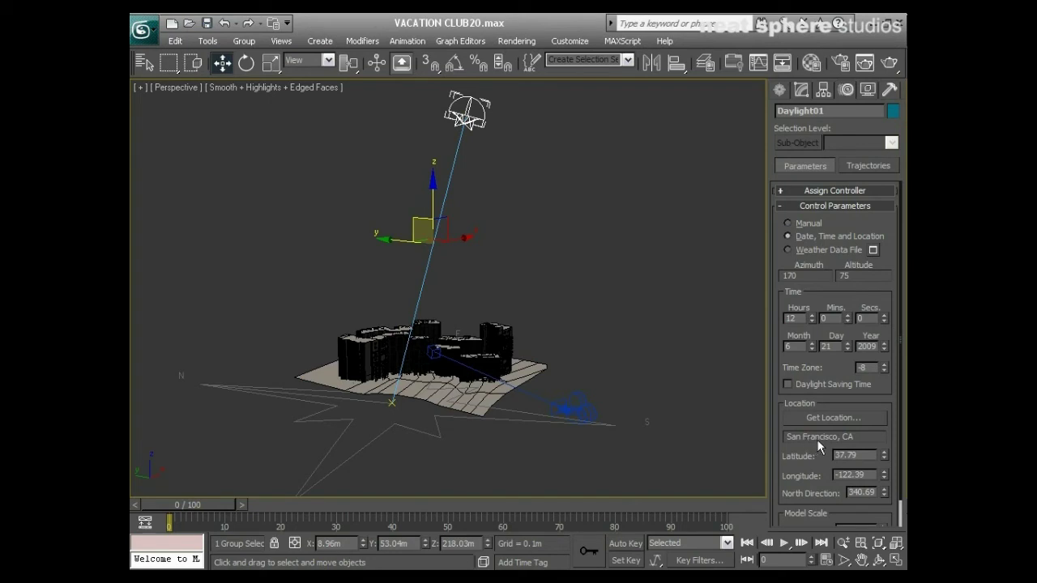
left_click(824, 416)
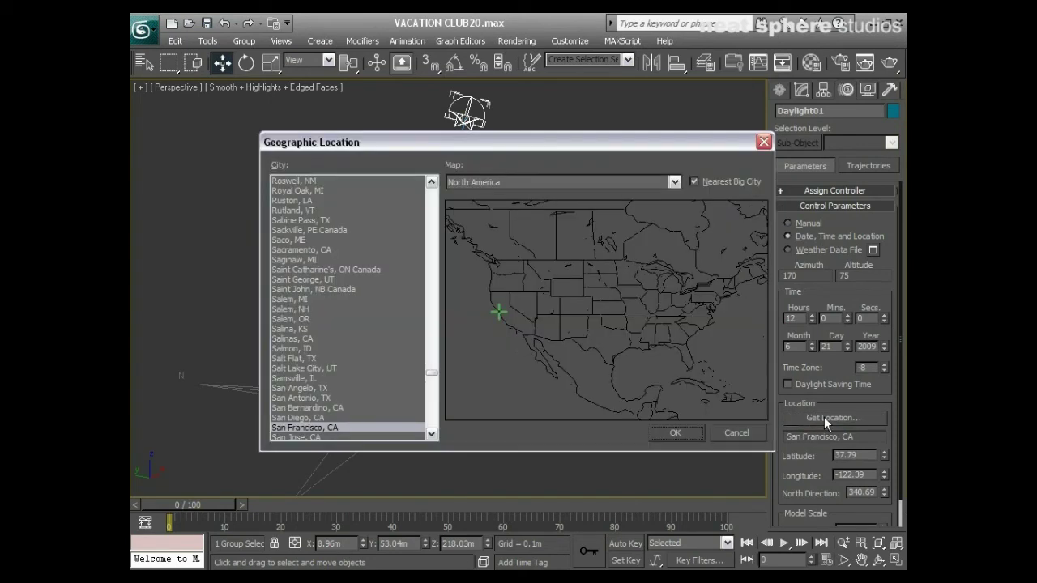
left_click(511, 179)
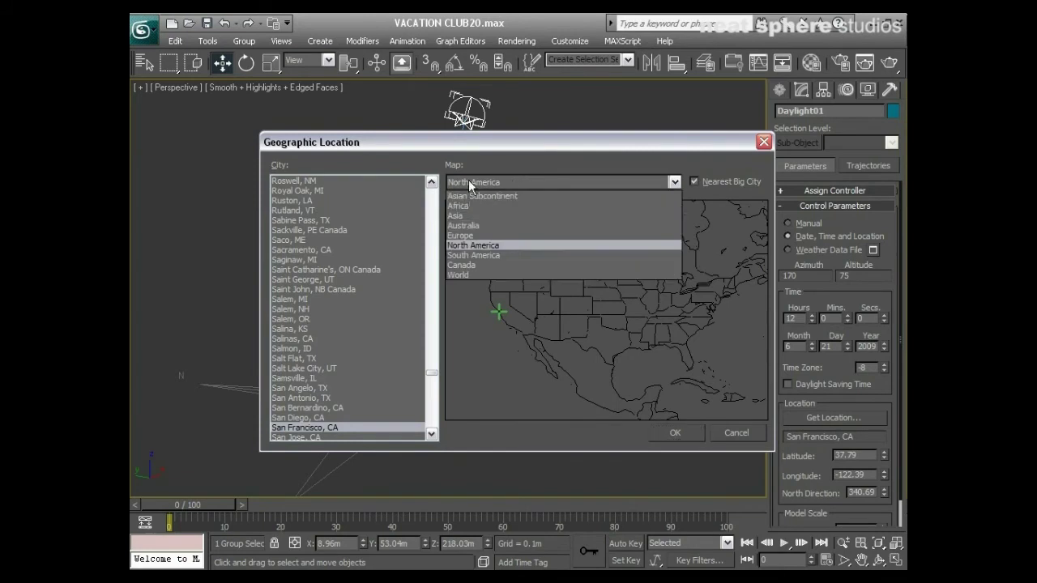
left_click(465, 235)
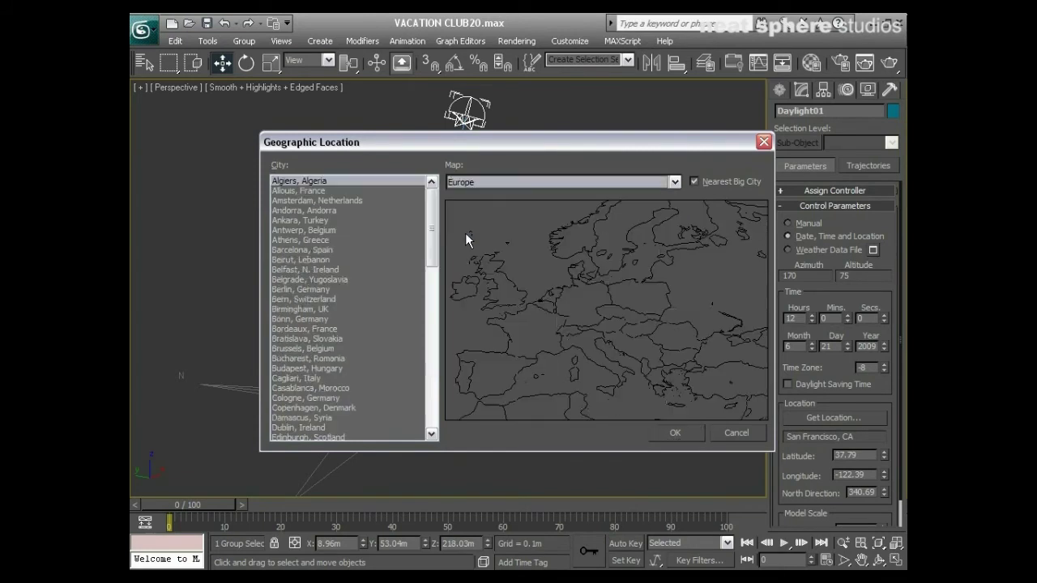
left_click(516, 298)
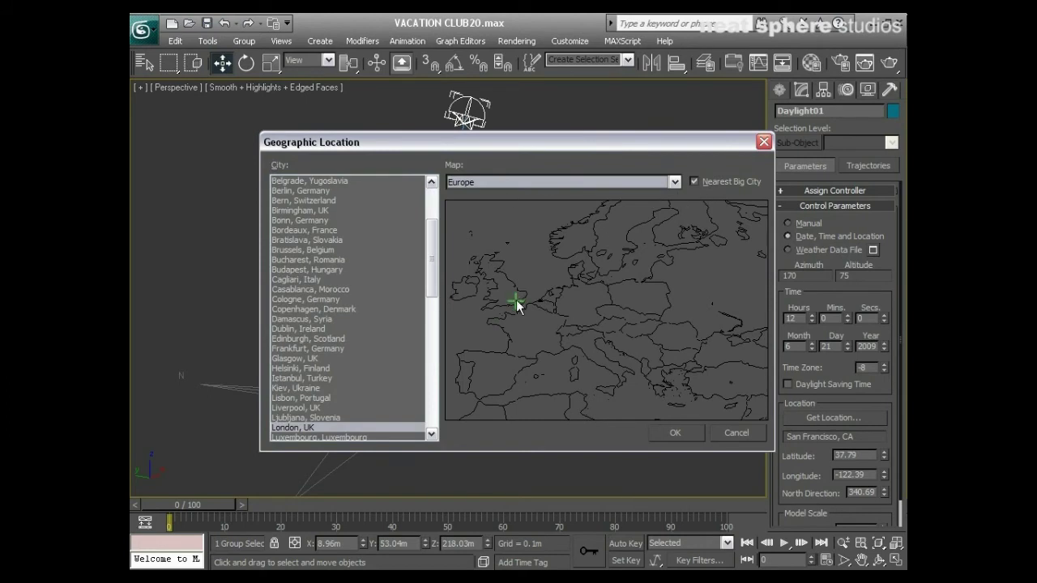
left_click(693, 183)
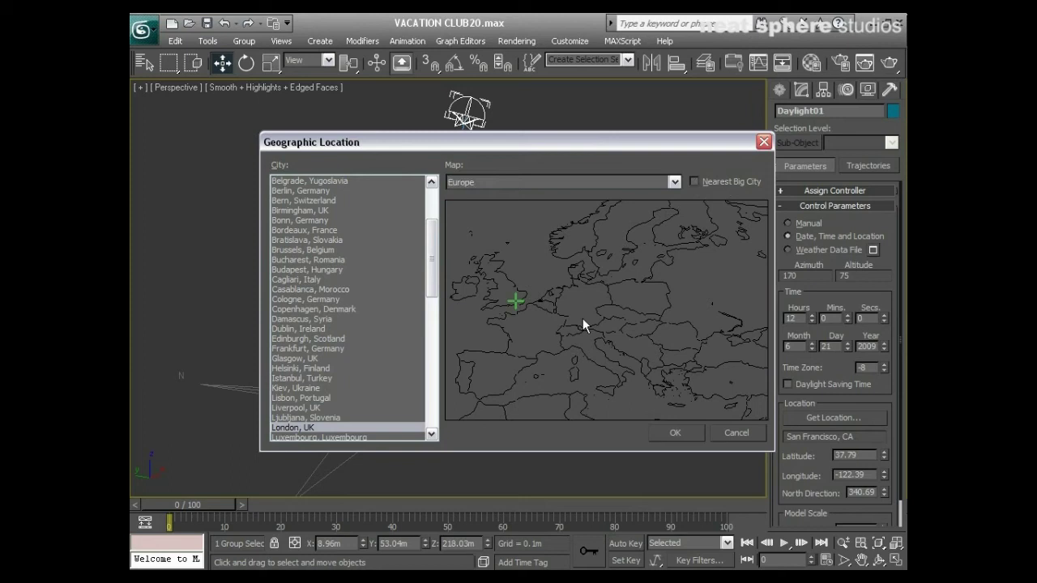
left_click(512, 300)
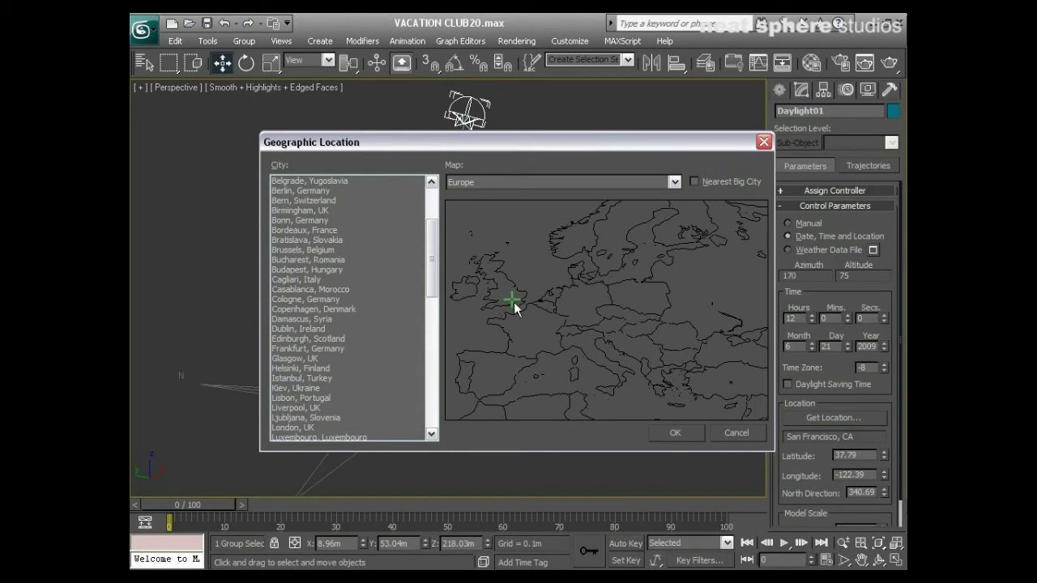
left_click(513, 304)
left_click(512, 302)
left_click(686, 432)
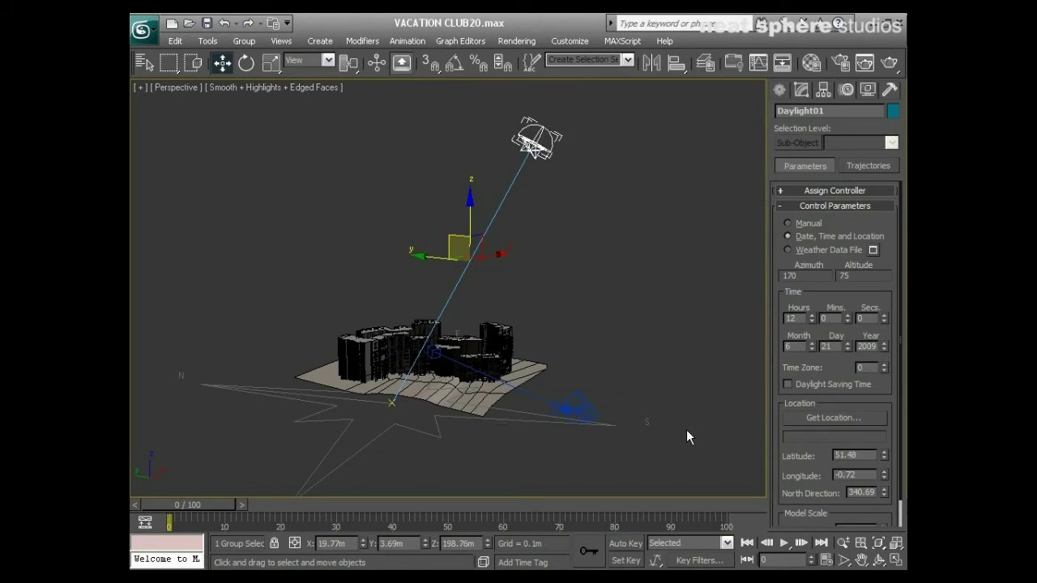
Set the daylight's date to month 10, day 1
left_click(812, 343)
left_click(813, 344)
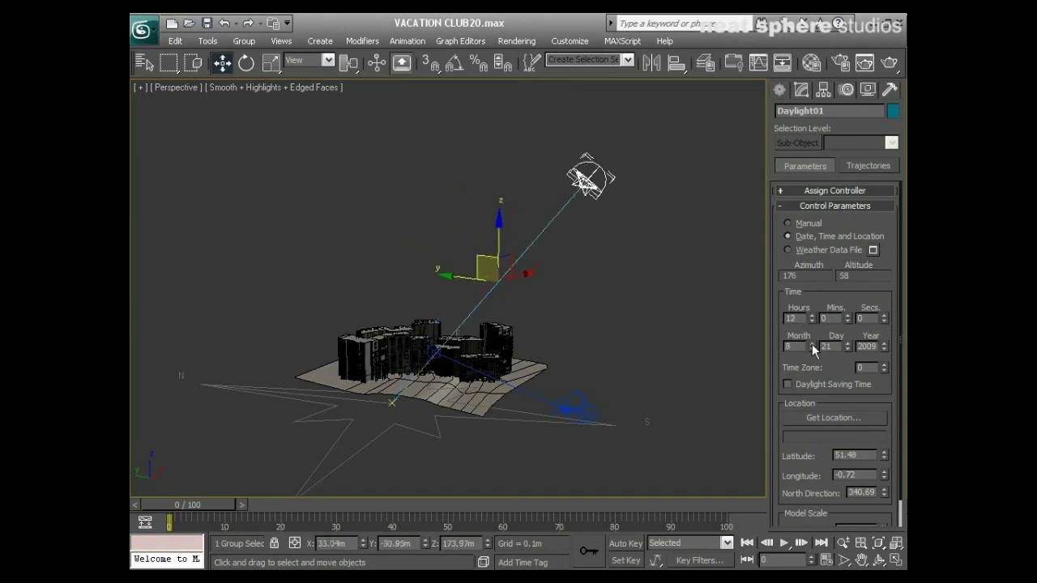
left_click(812, 343)
left_click(813, 344)
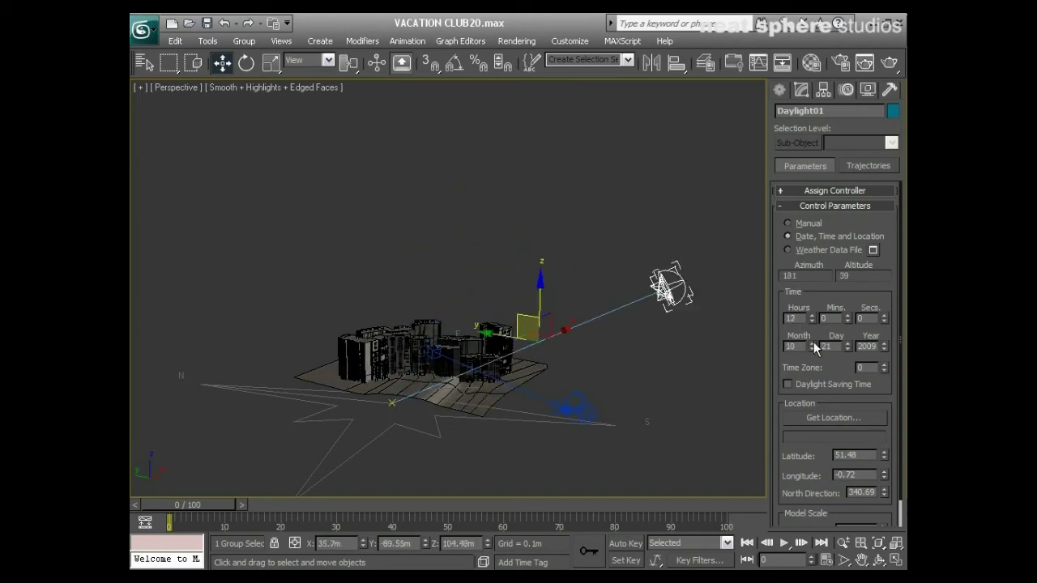
left_click(848, 350)
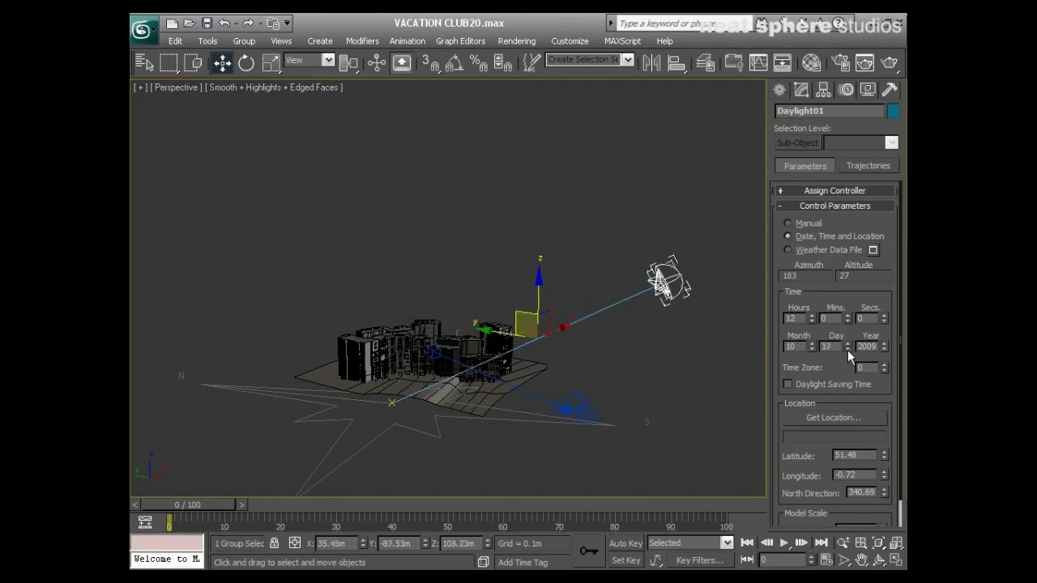
left_click(847, 350)
left_click(847, 350)
left_click(848, 350)
left_click(847, 350)
left_click(847, 349)
left_click(847, 350)
left_click(847, 350)
left_click(847, 350)
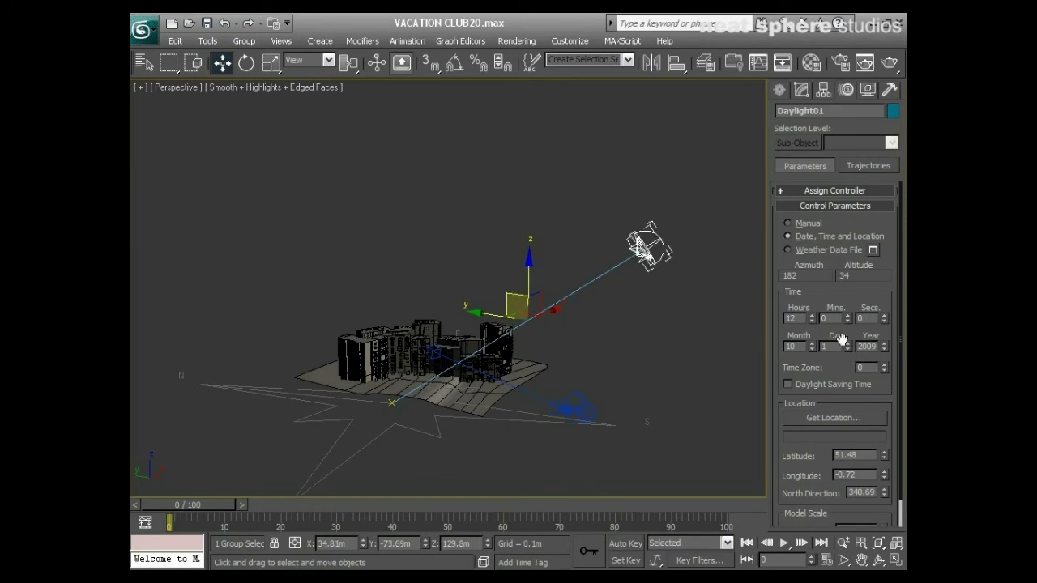
Set the daylight's time to 15 hours and 15 minutes and inspect the sun's position relative to the buildings
left_click(812, 314)
left_click(811, 315)
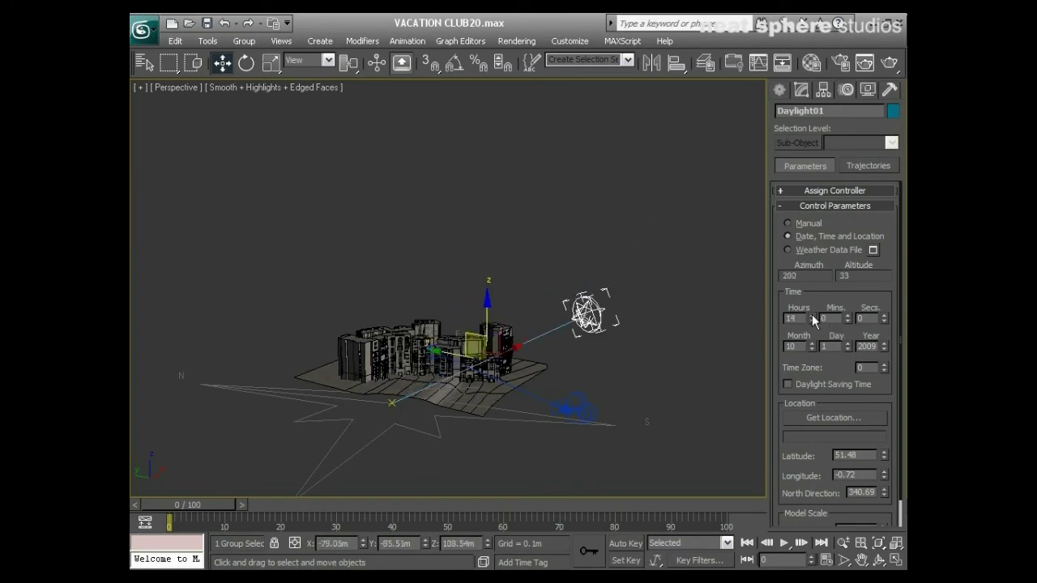
left_click(811, 315)
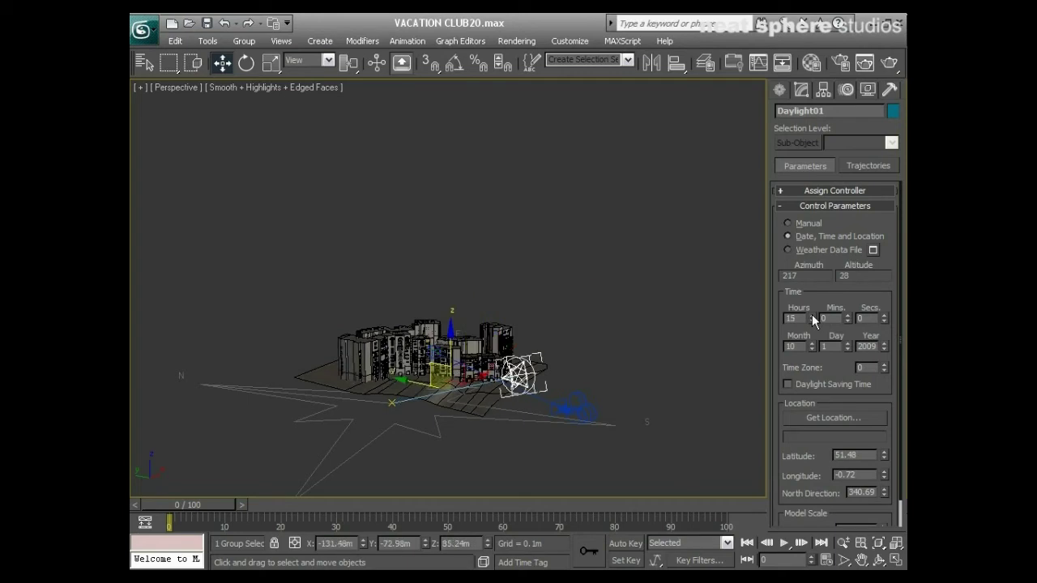
left_click_drag(846, 317, 849, 313)
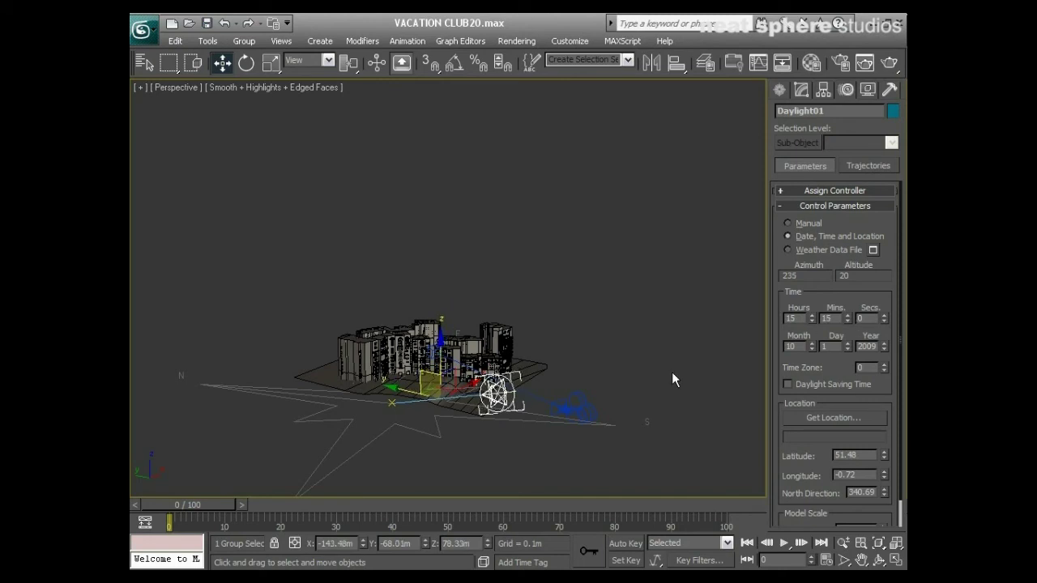
middle_click_drag(535, 377, 551, 344, "alt")
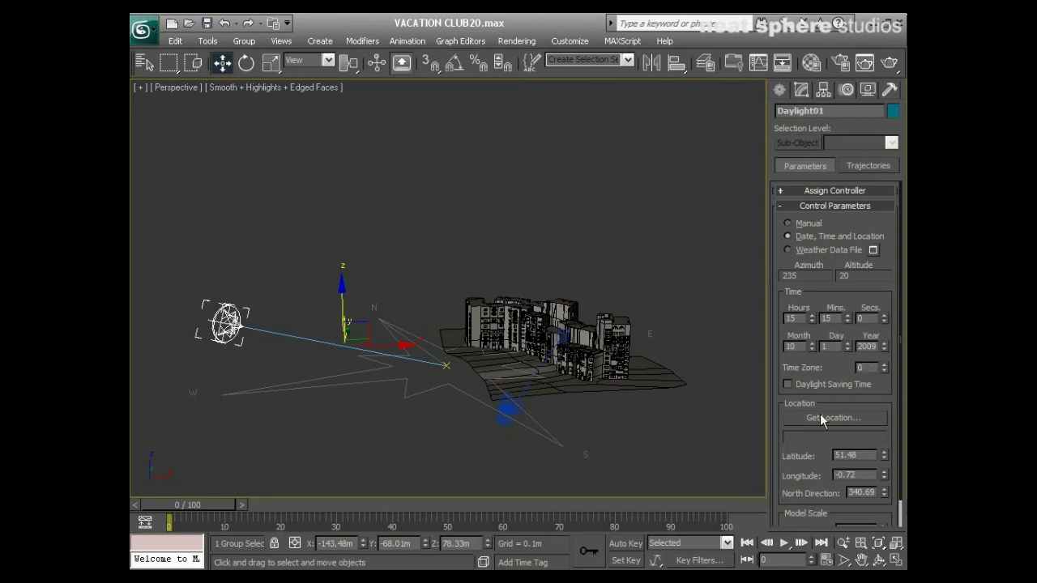
mouse_move(781, 441)
left_mouse_down()
mouse_move(773, 389)
mouse_move(786, 439)
left_mouse_up()
Review the daylight's general parameters and the mr Sun multiplier, shadow softness and softness samples settings
left_click(800, 90)
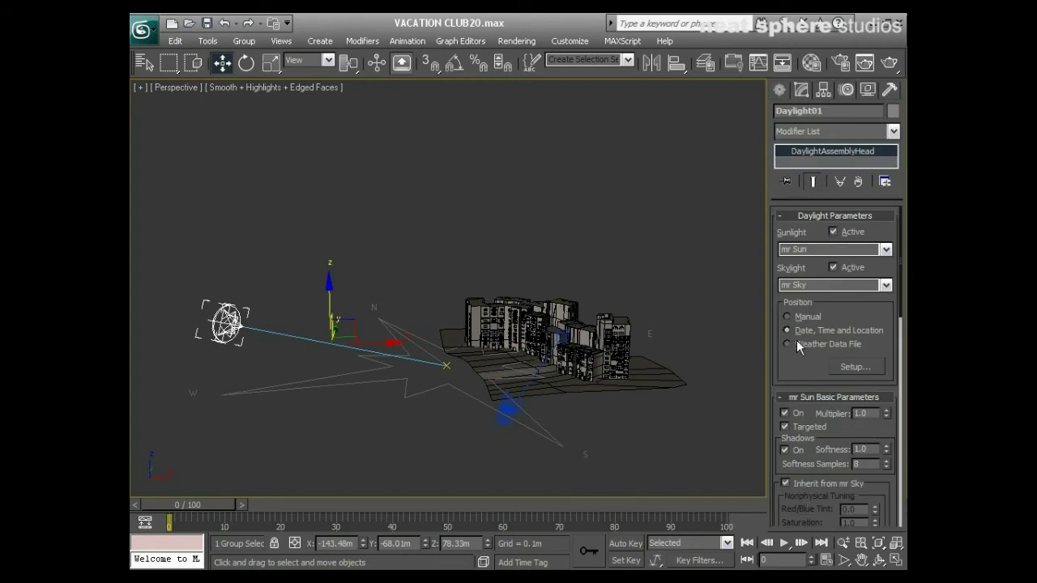
left_click(802, 217)
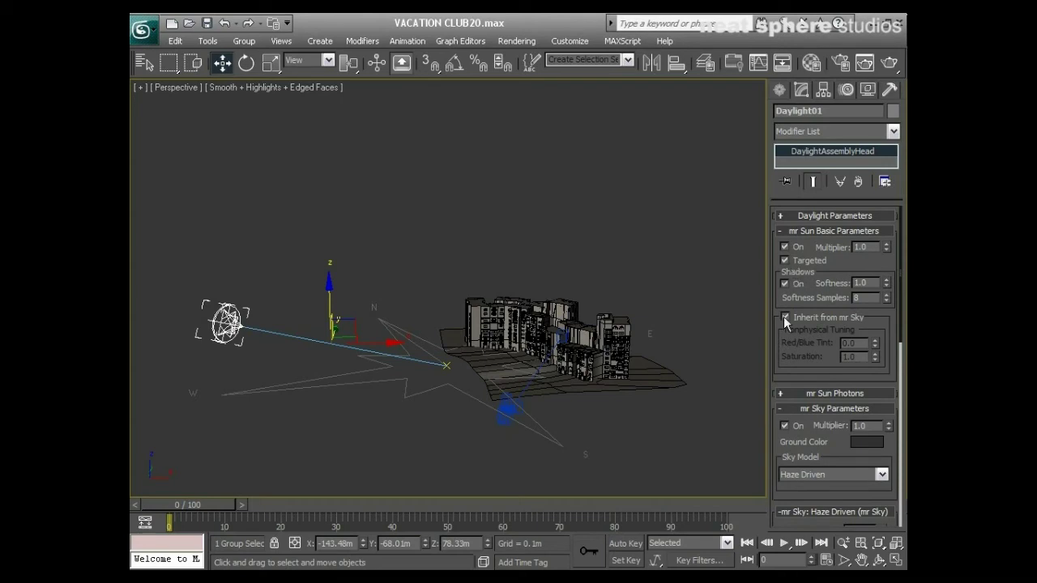
left_click(804, 219)
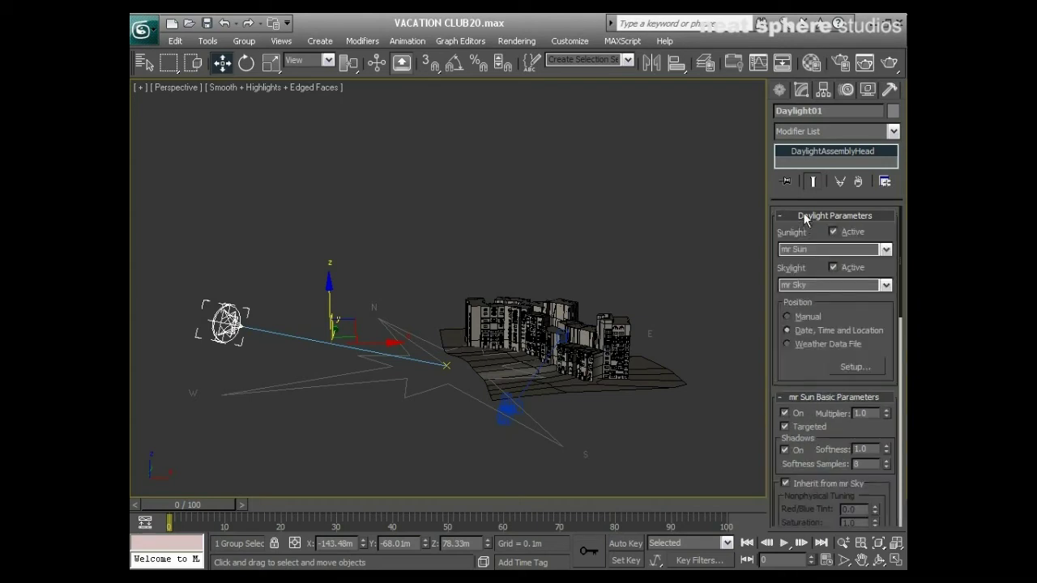
left_click(805, 216)
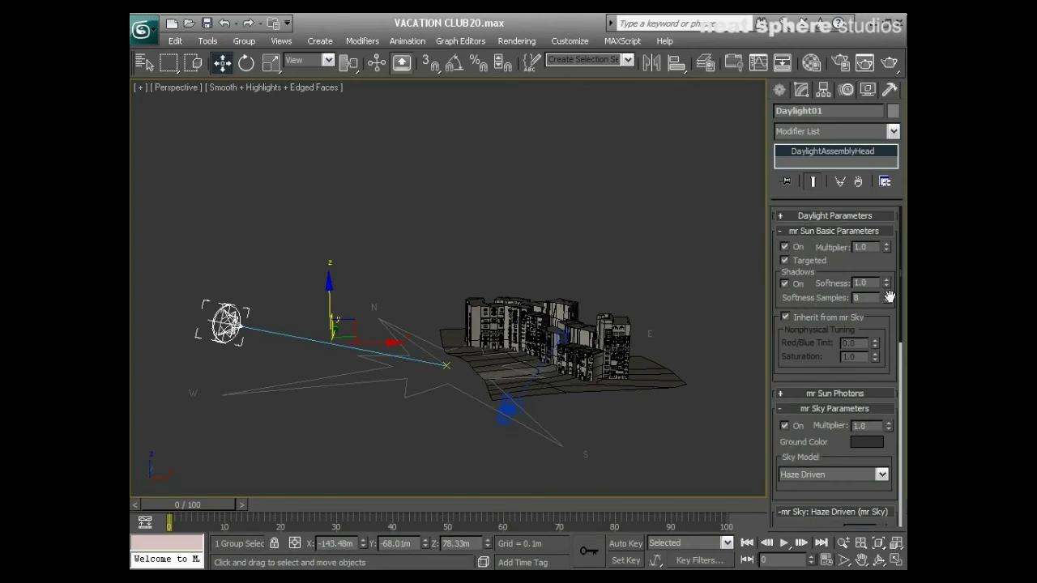
double_click(864, 247)
key("Tab")
key("Tab")
left_click(833, 231)
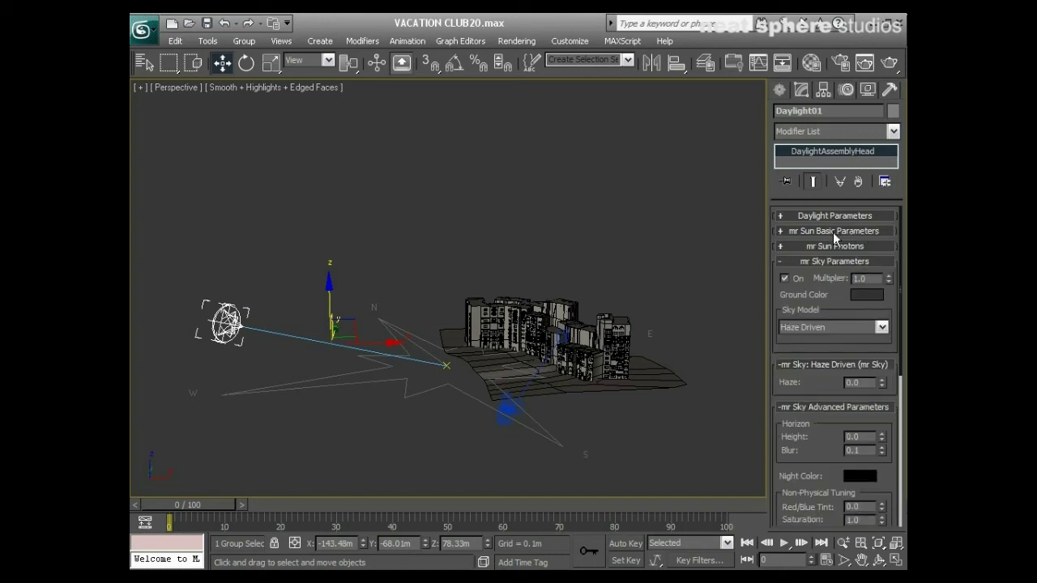
Review the mr Sun Photons settings and the available mr Sky models, keeping Haze Driven
left_click(835, 245)
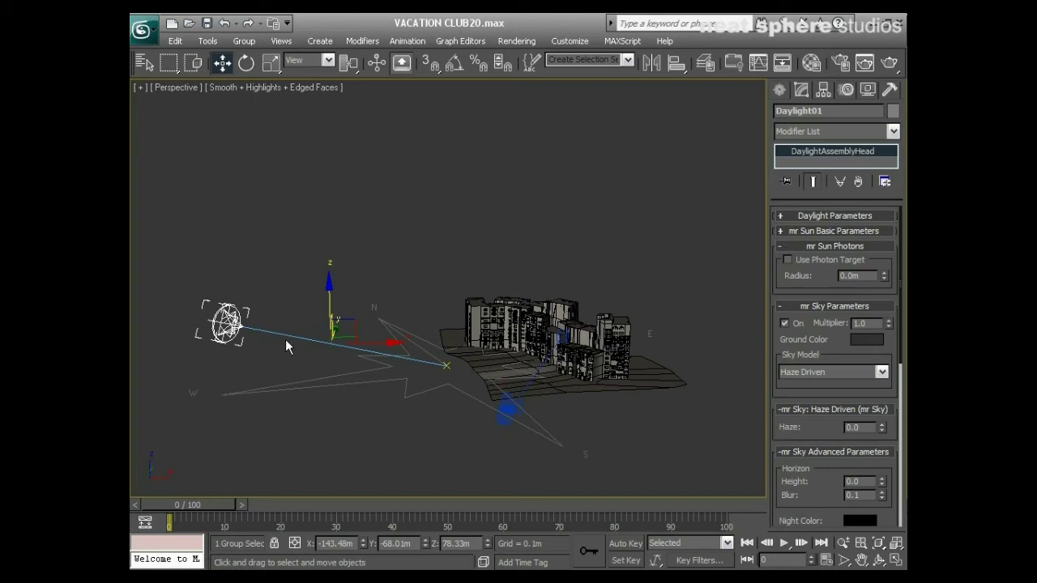
left_click(813, 371)
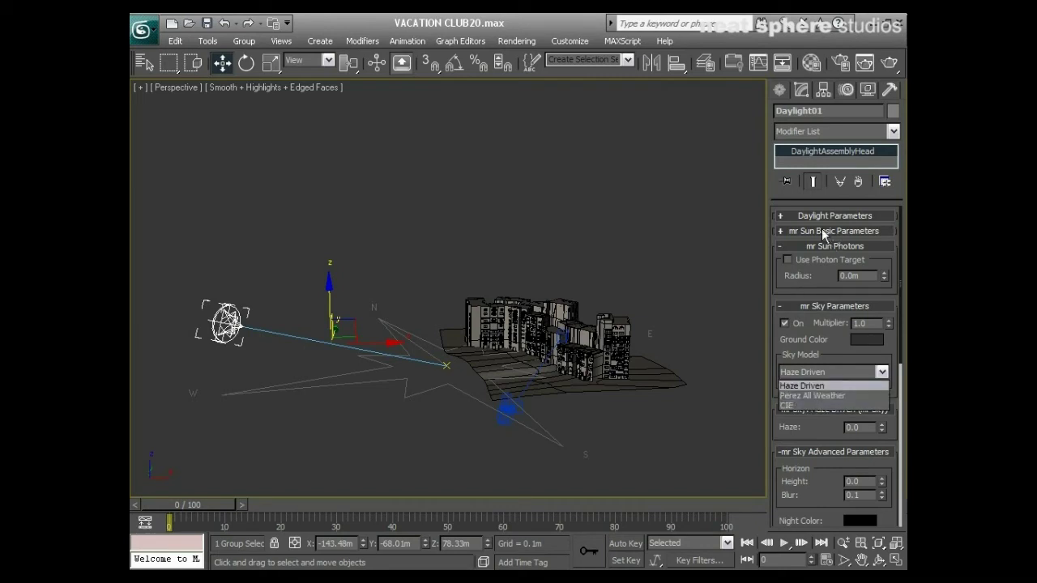
left_click(802, 377)
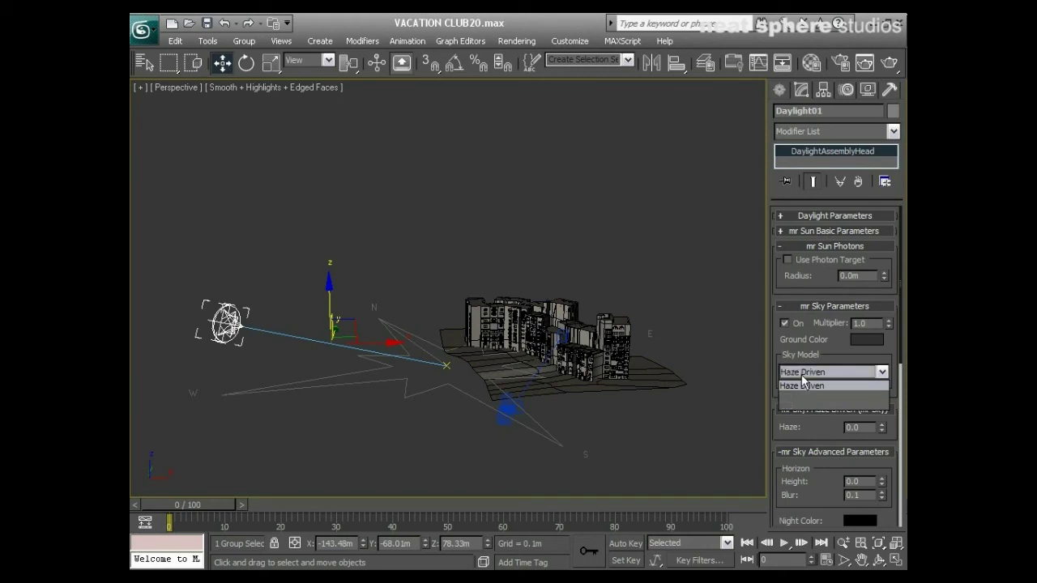
left_click(829, 307)
left_click(836, 247)
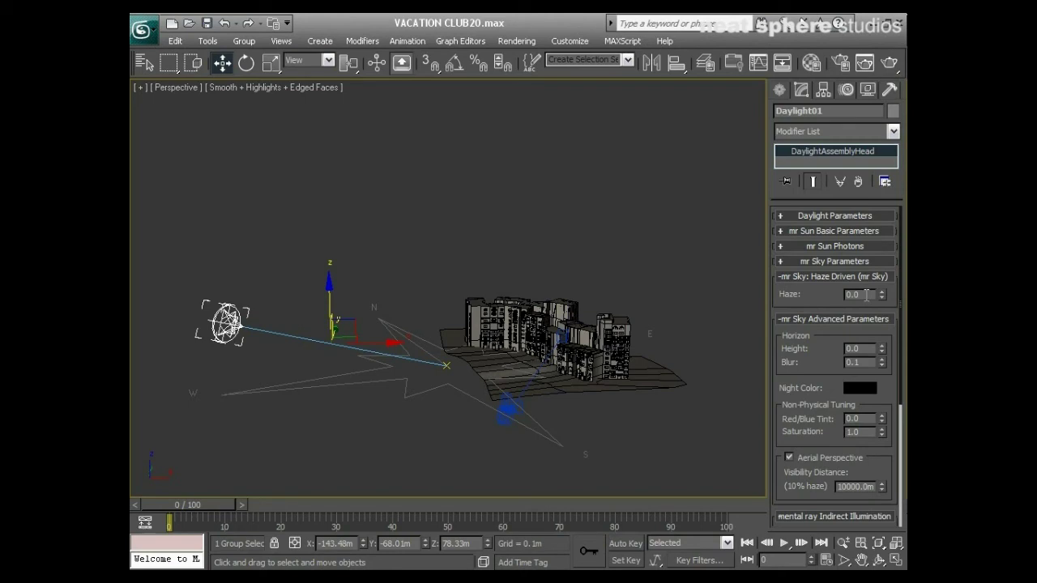
Set the mr Sky haze to 0.15 and review its advanced and mental ray indirect illumination settings
double_click(865, 294)
type("0.15")
left_click(817, 276)
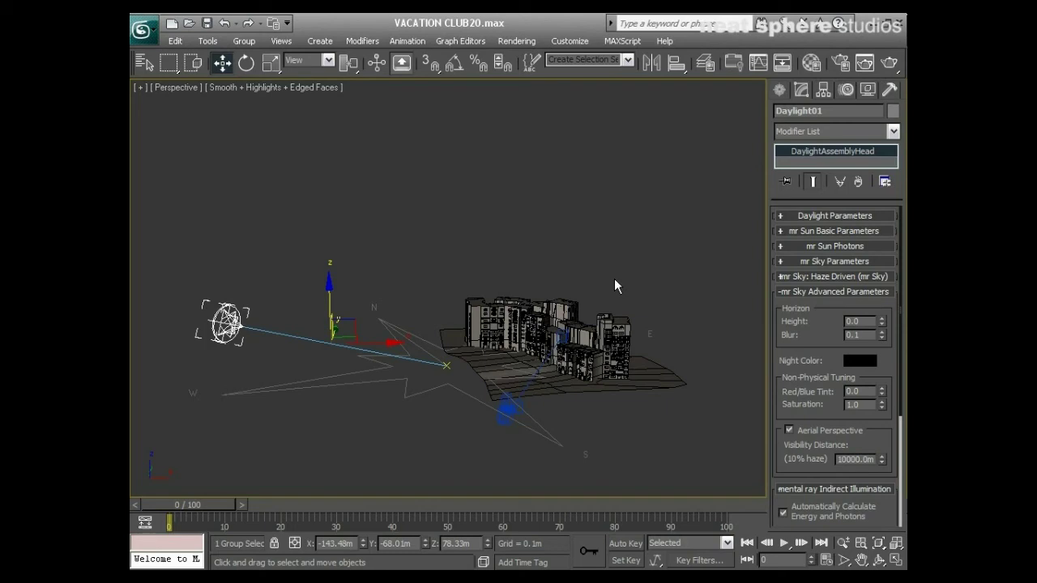
left_click(811, 293)
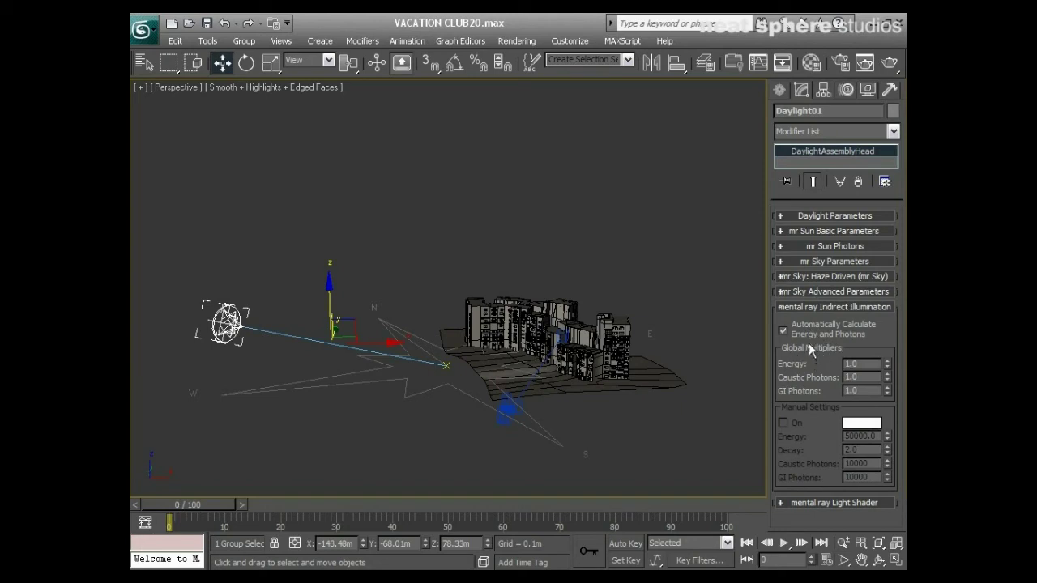
left_click(828, 306)
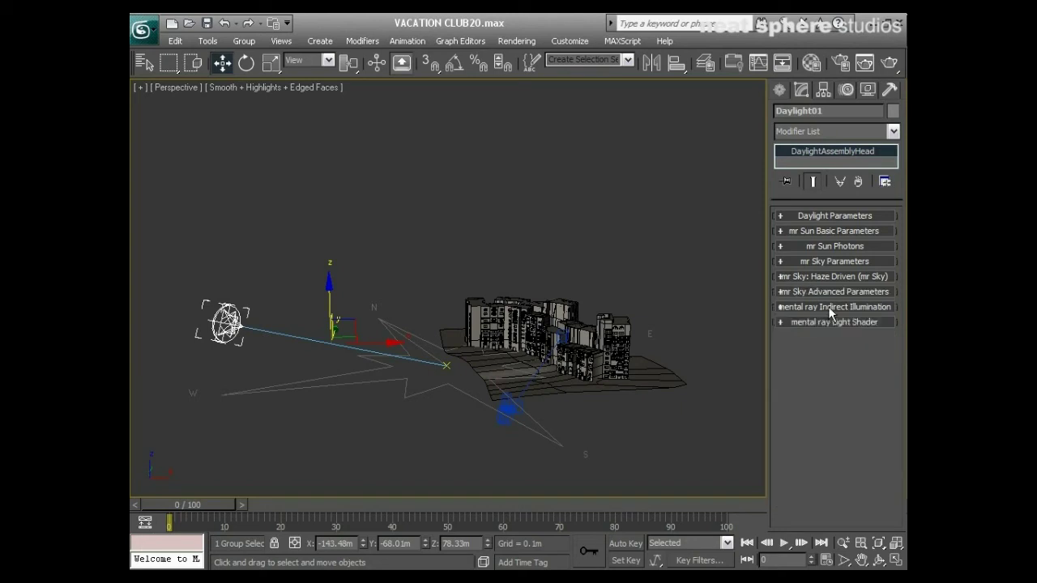
Assign the mental ray Renderer as the production renderer in the render setup
left_click(841, 65)
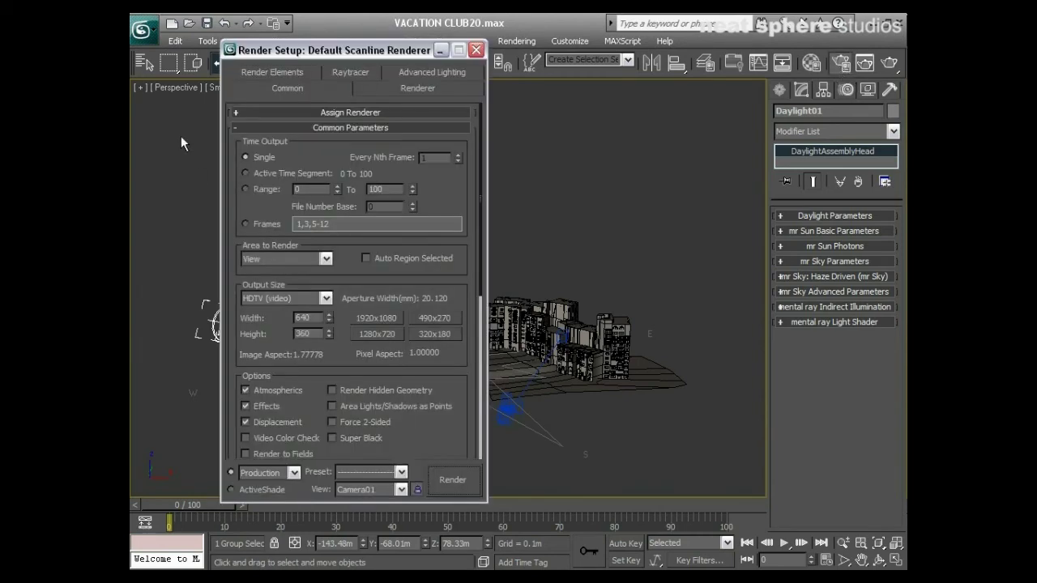
left_click(248, 126)
left_click(258, 113)
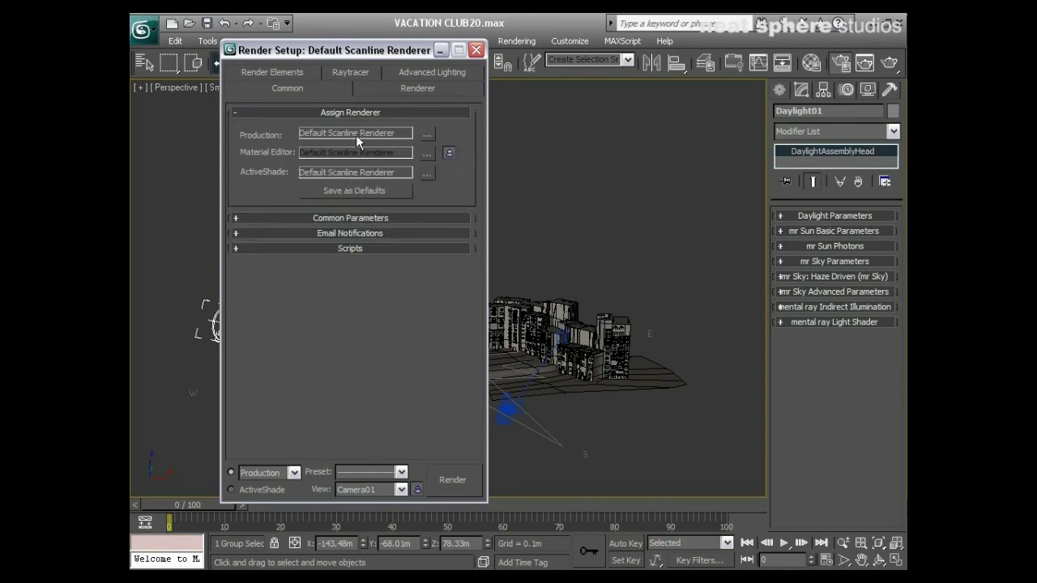
left_click(426, 134)
left_click(295, 179)
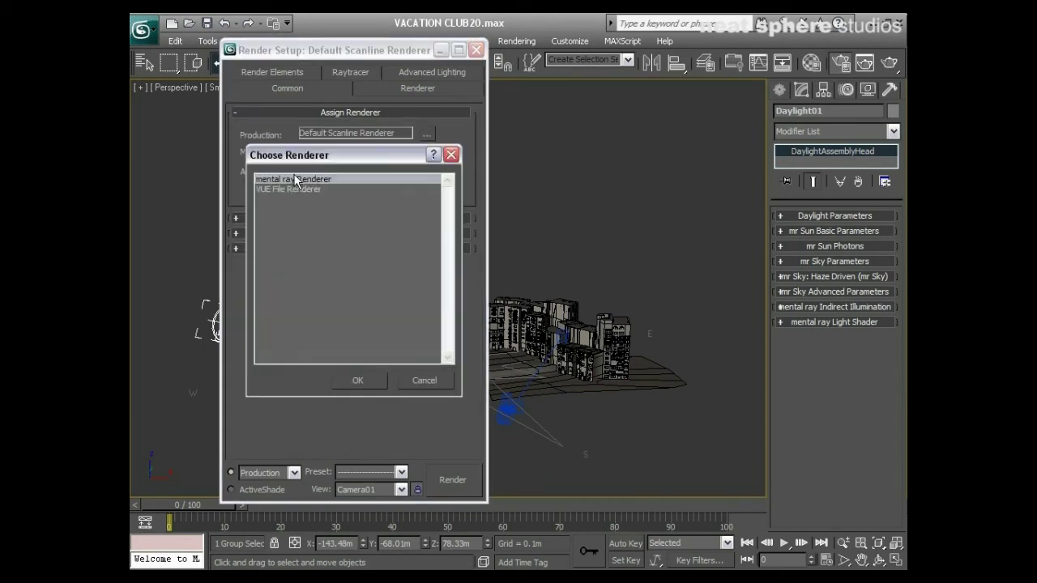
left_click(359, 380)
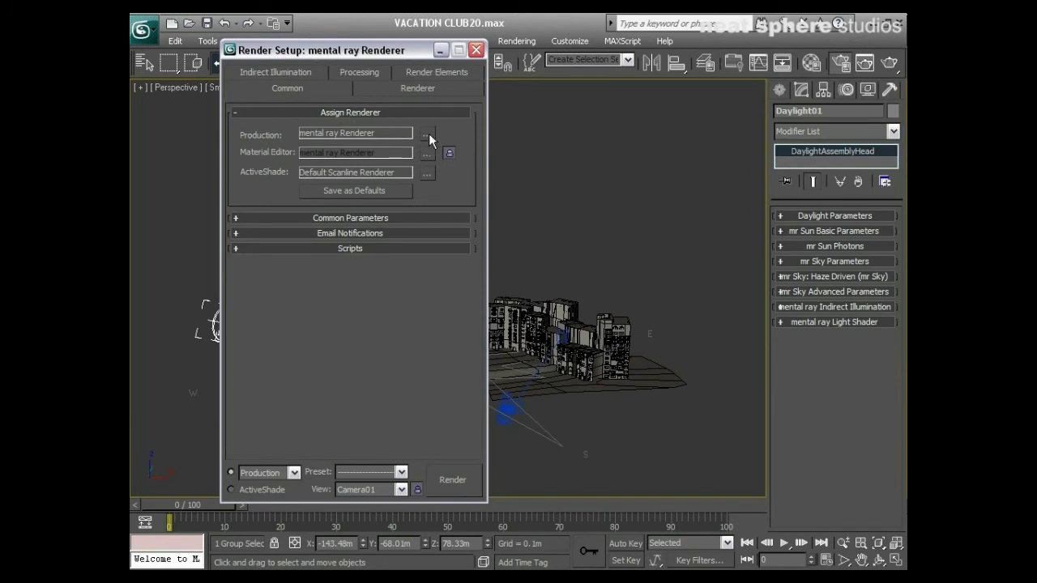
left_click(409, 112)
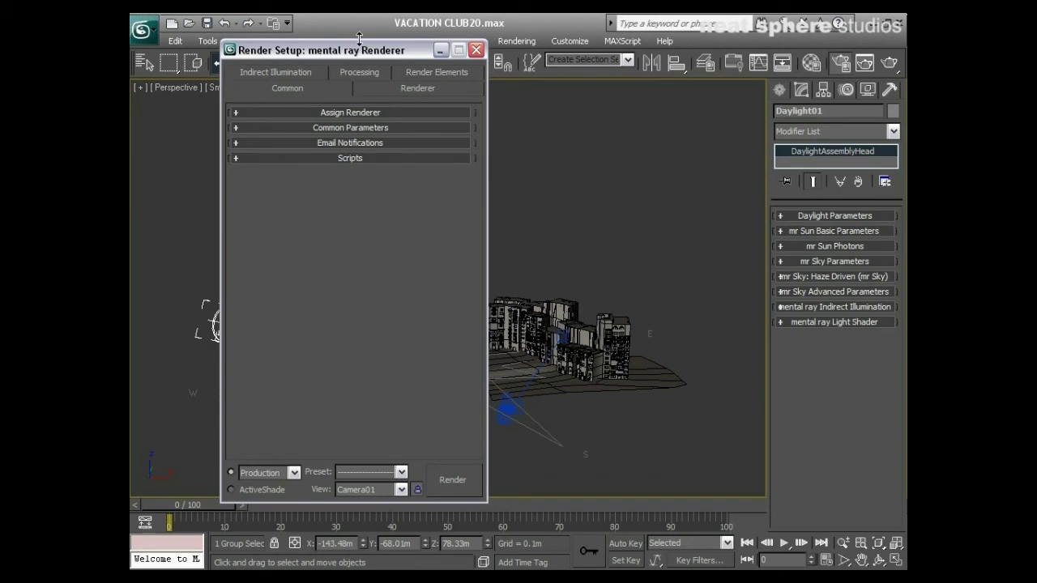
Set the mental ray minimum samples per pixel to 1 and change the sampling filter type
left_click_drag(361, 39, 365, 98)
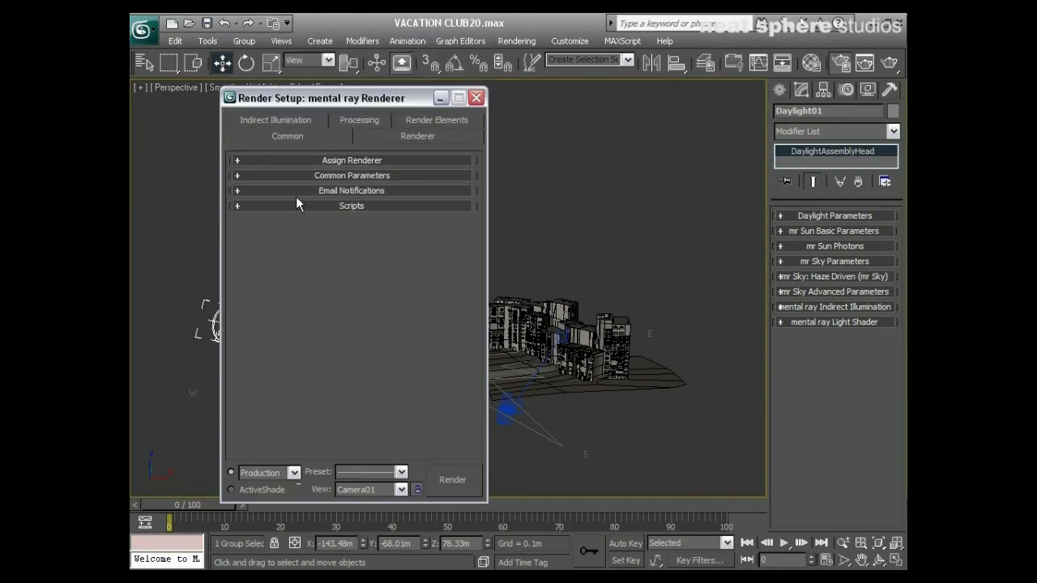
left_click(390, 136)
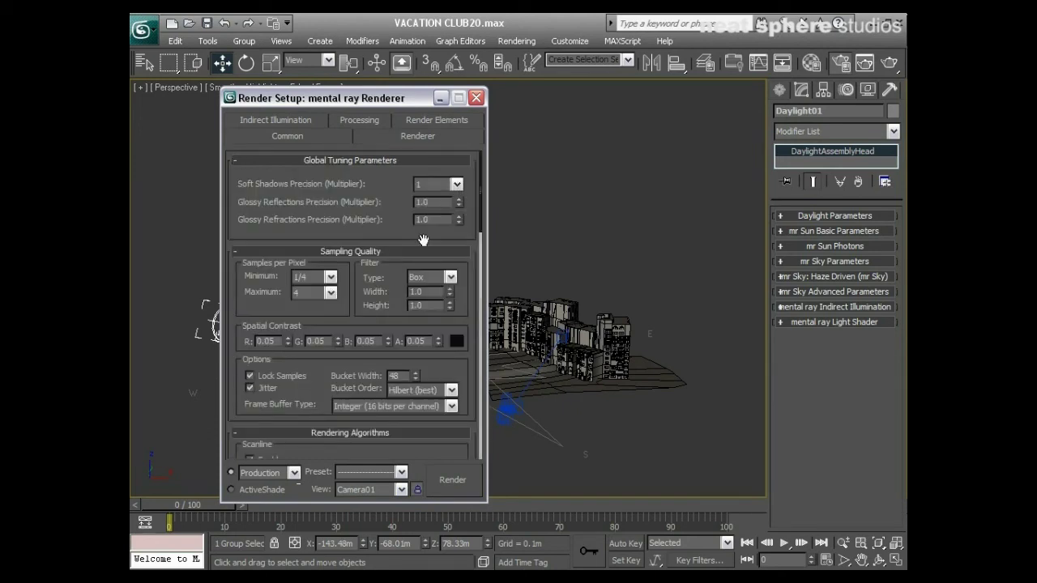
left_click(337, 276)
left_click(319, 318)
left_click(454, 276)
left_click(433, 320)
Review the mental ray translator and processing options in the render setup
left_click(358, 119)
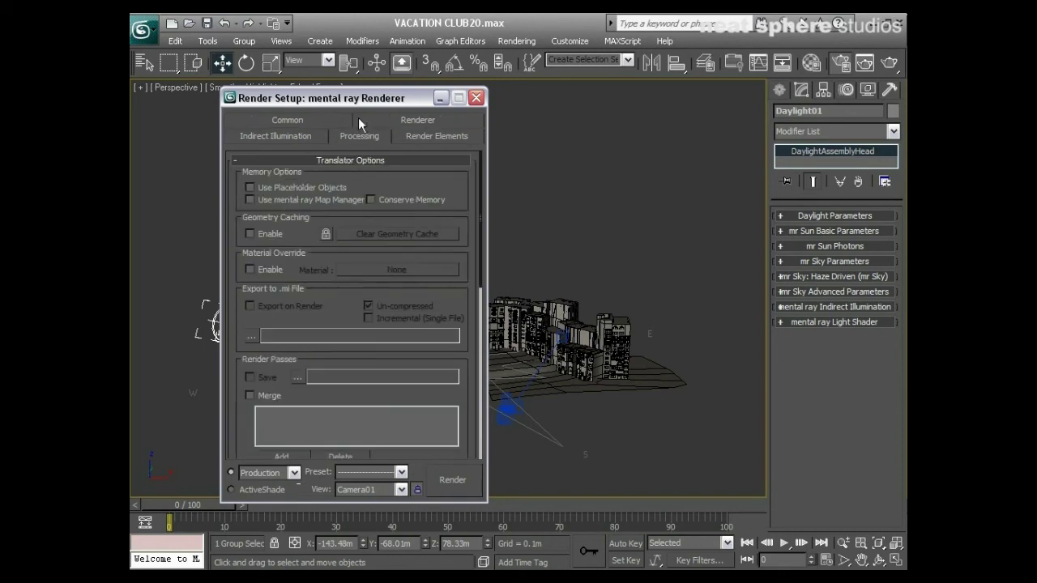
left_click_drag(239, 423, 290, 23)
scroll(349, 298, "up", 5)
left_click(287, 120)
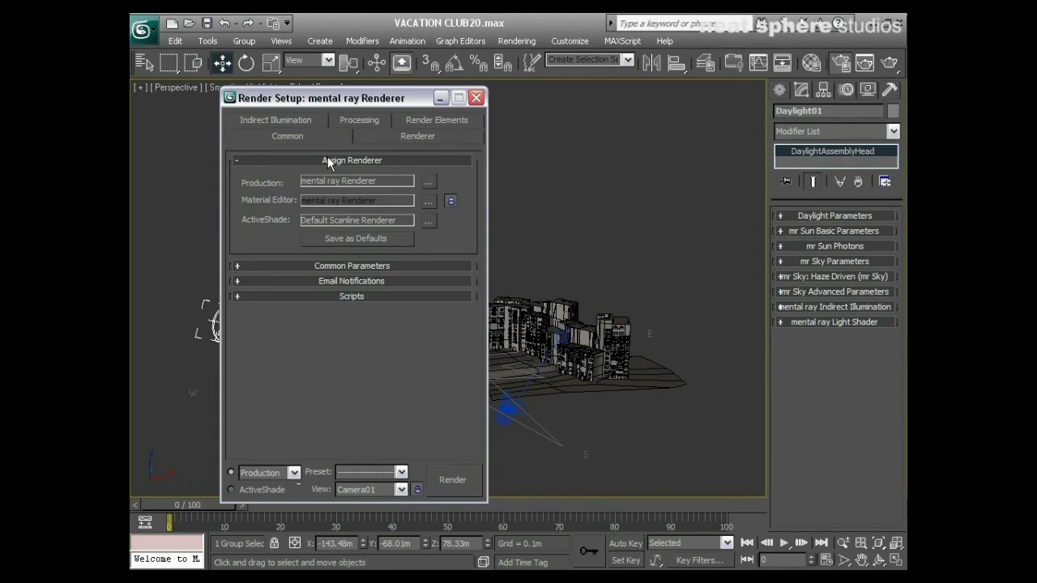
Set the Final Gather precision preset to Low, check the caustics, GI and disk caching settings, and close the render setup
left_click(306, 121)
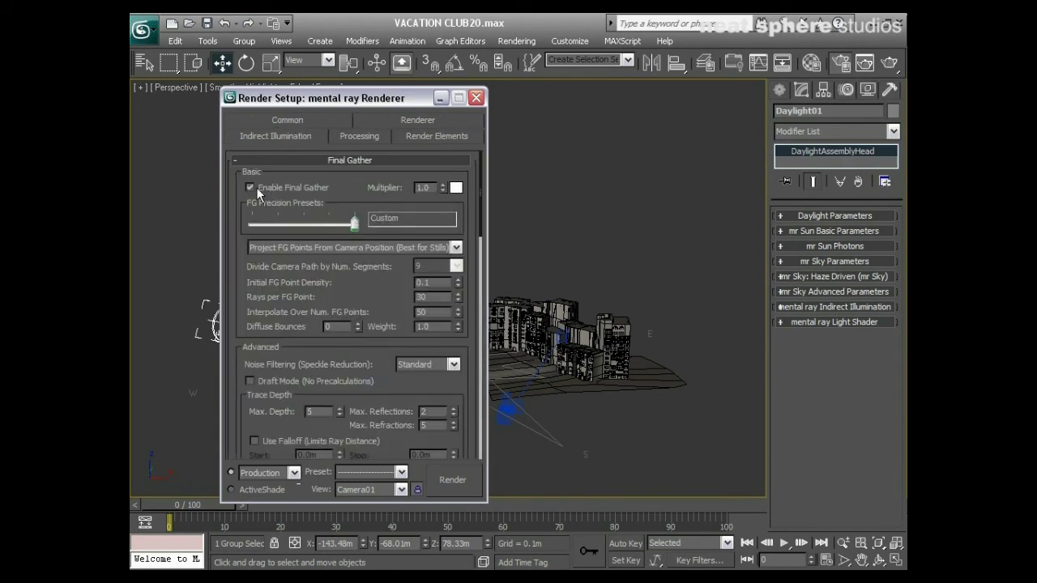
left_click_drag(356, 223, 290, 217)
left_click_drag(483, 206, 482, 296)
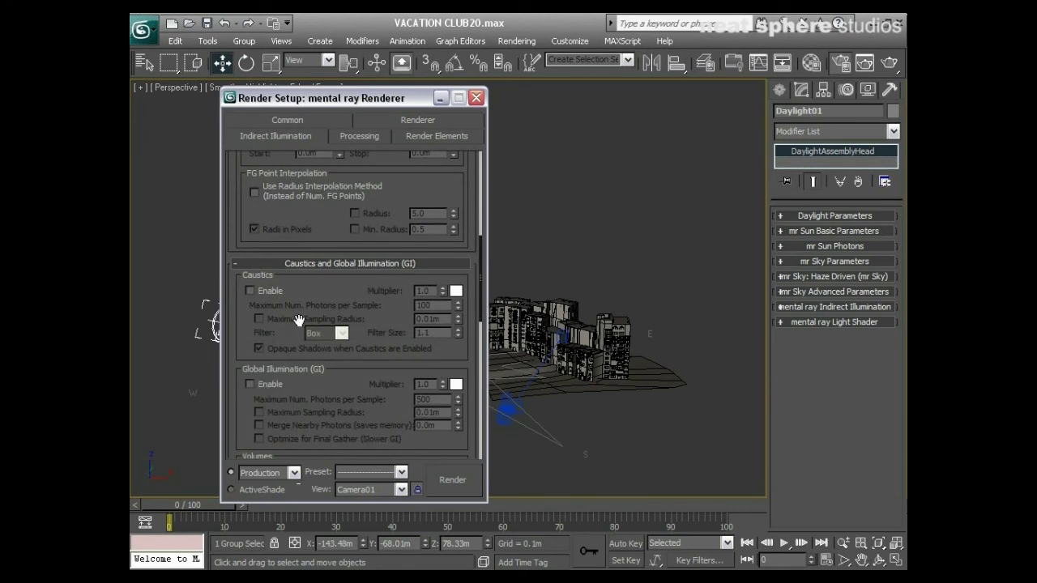
left_click(367, 265)
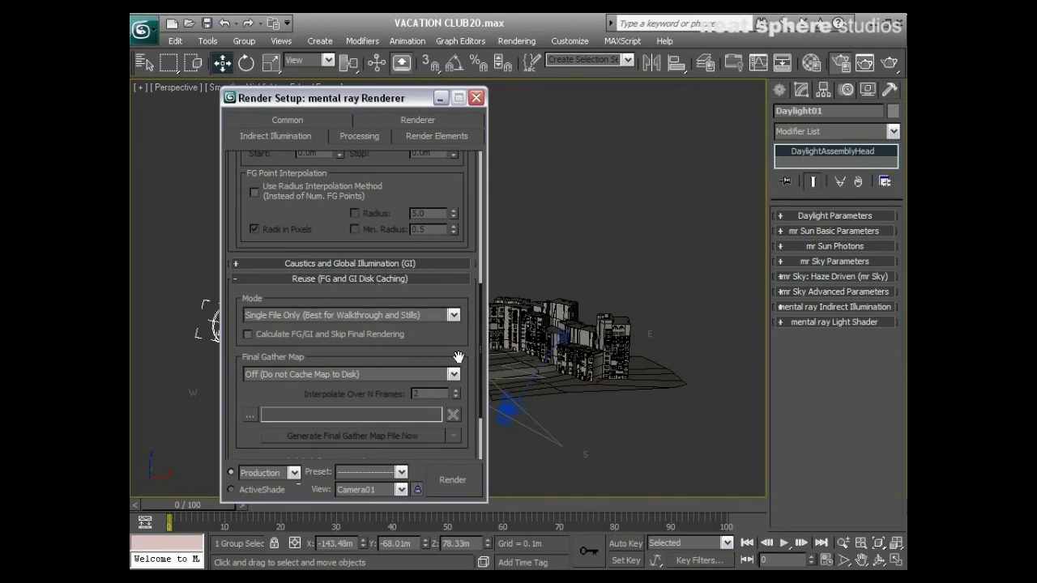
scroll(450, 356, "down", 3)
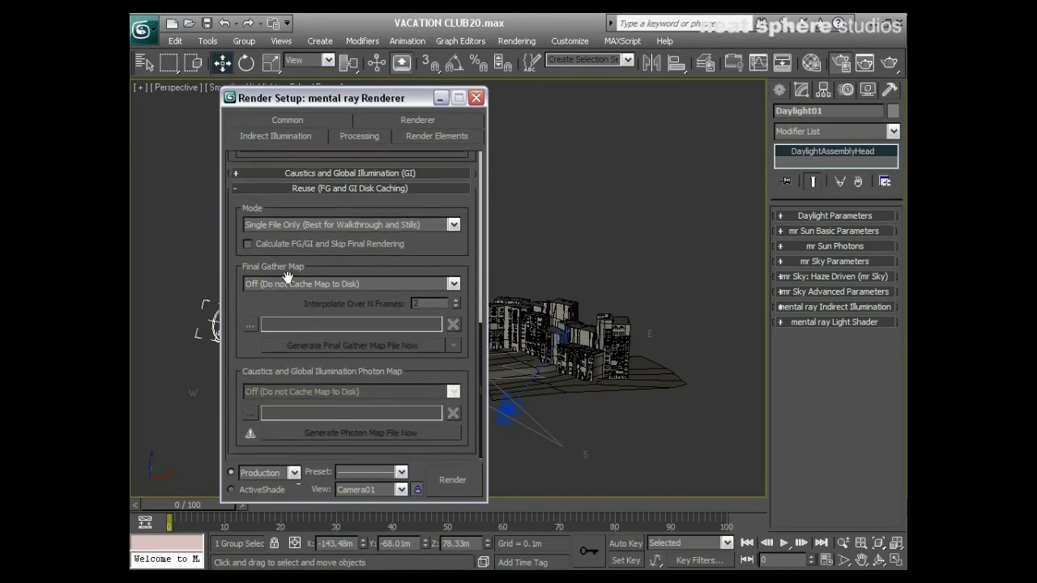
left_click(311, 186)
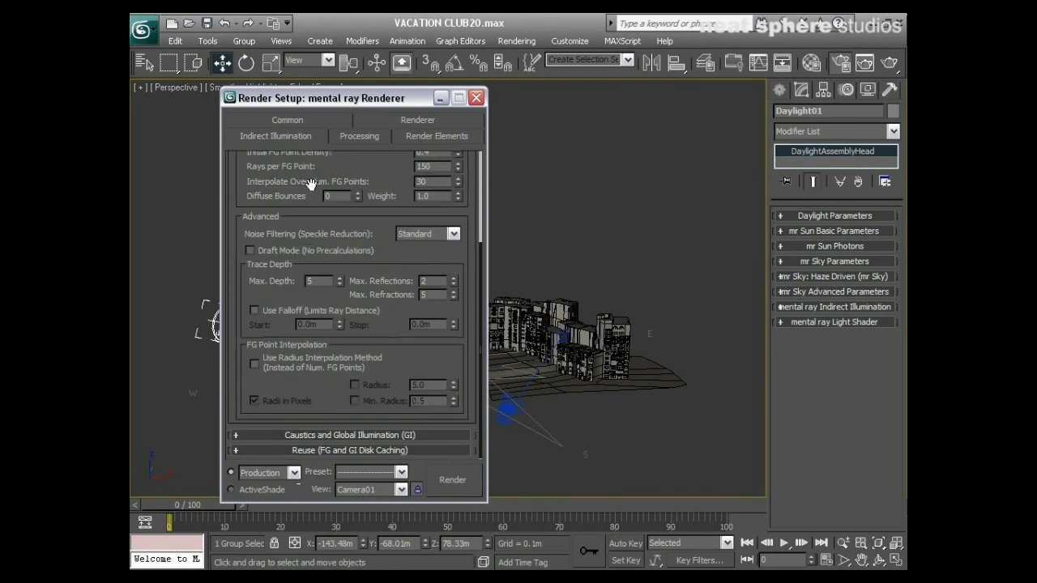
left_click(475, 97)
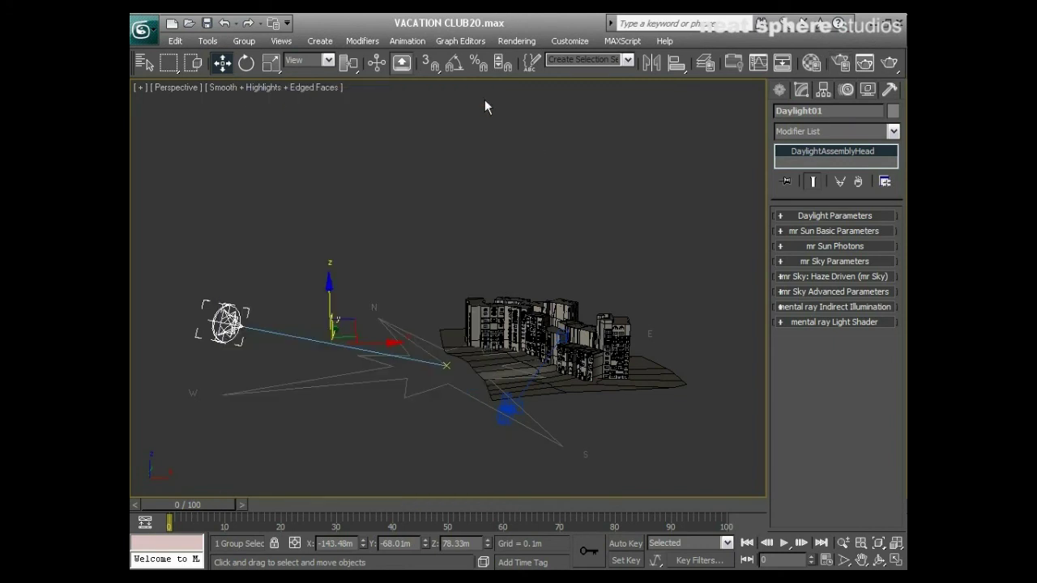
Restore the four-viewport layout and display edged faces in the Camera01 view
left_click(896, 559)
right_click(580, 337)
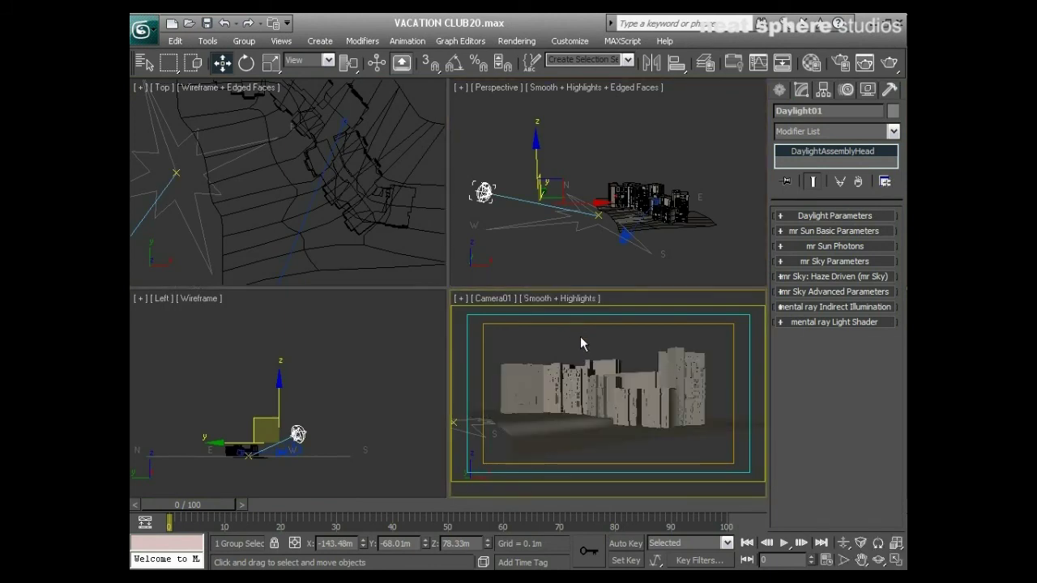
key("F4")
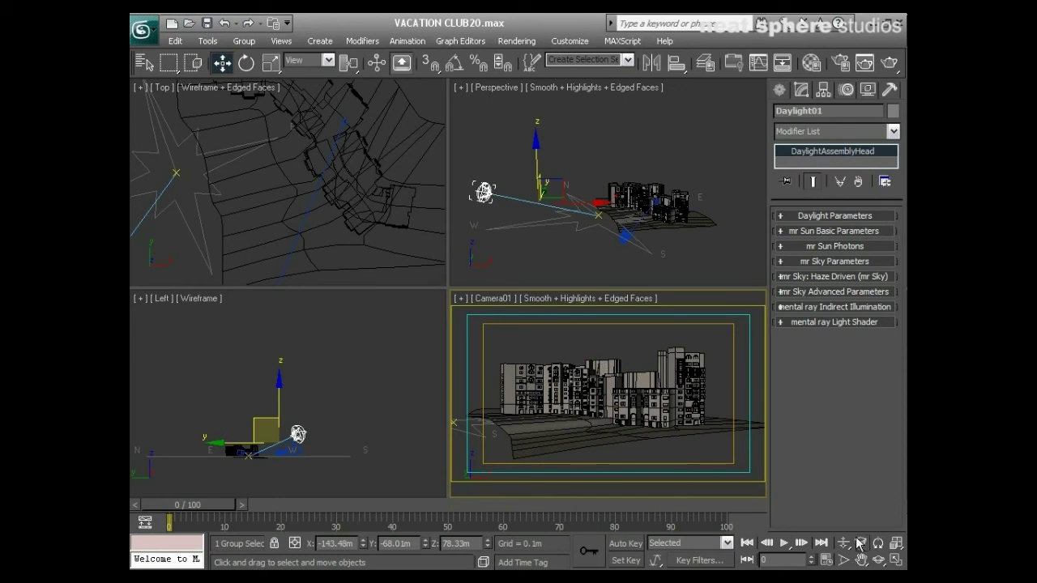
Select Camera01 and give it the 35 mm stock lens
right_click(624, 253)
left_click(624, 253)
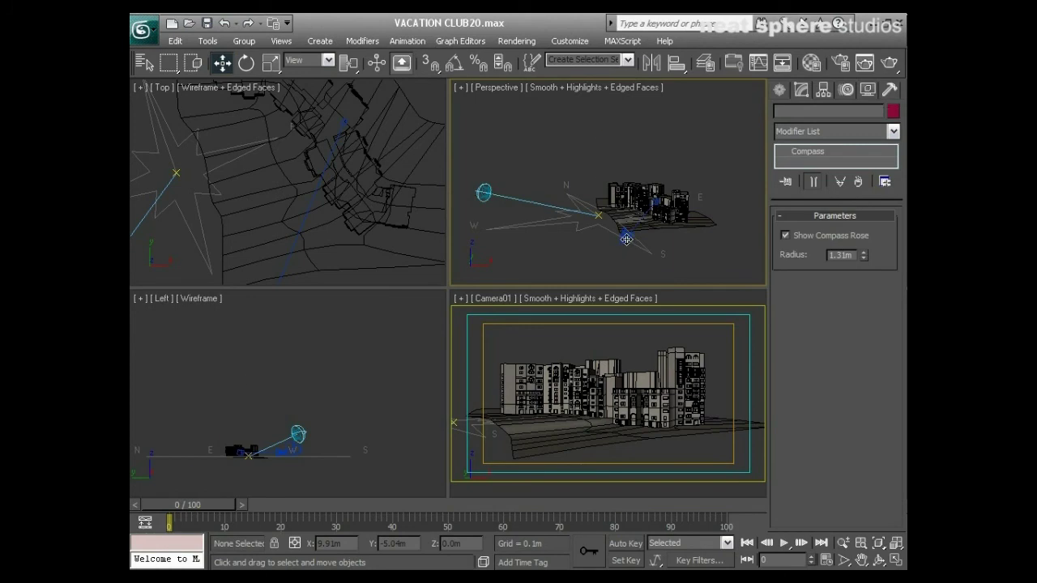
key("q")
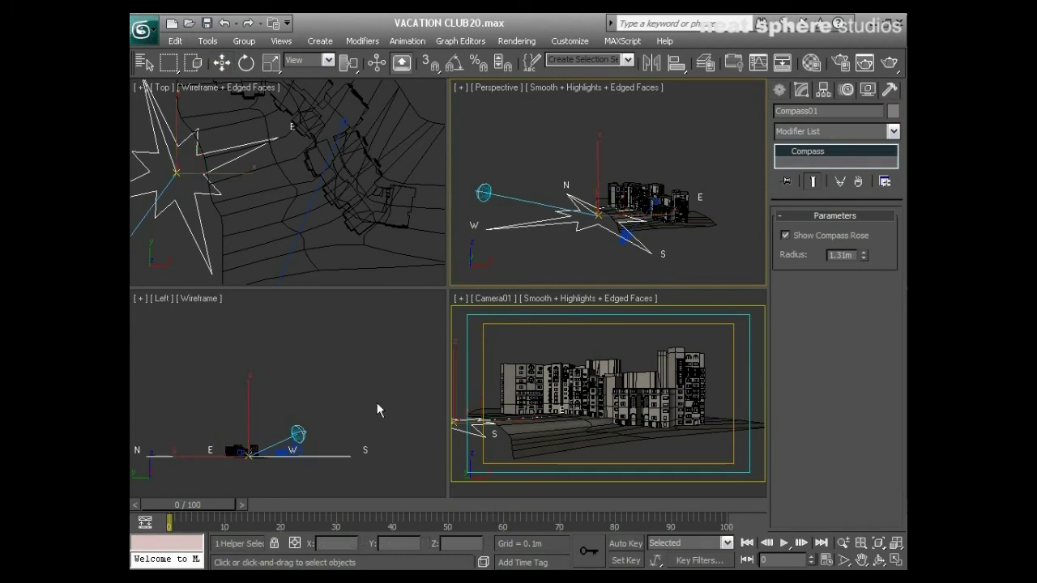
left_click(293, 451)
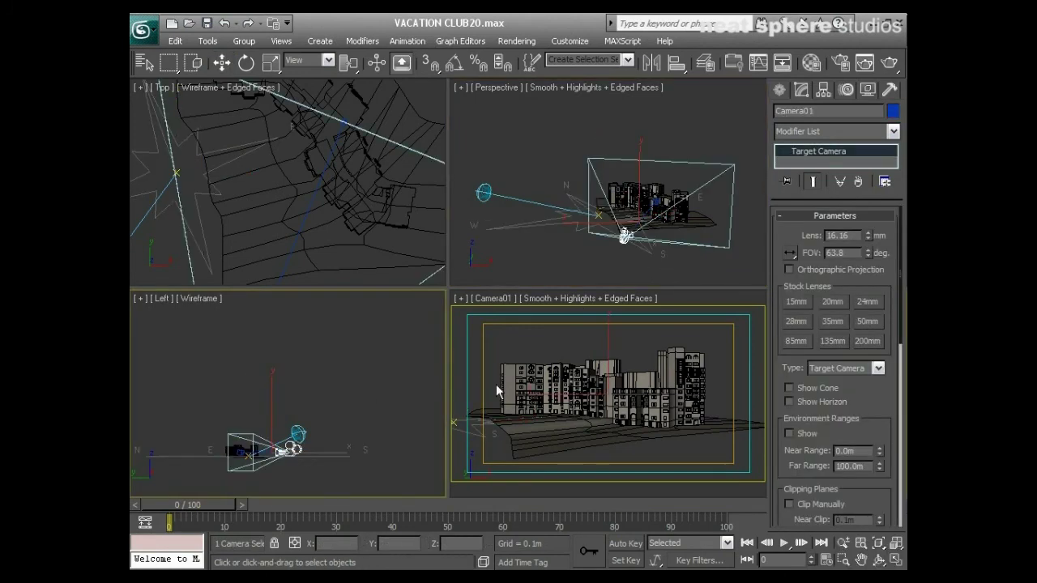
left_click(829, 322)
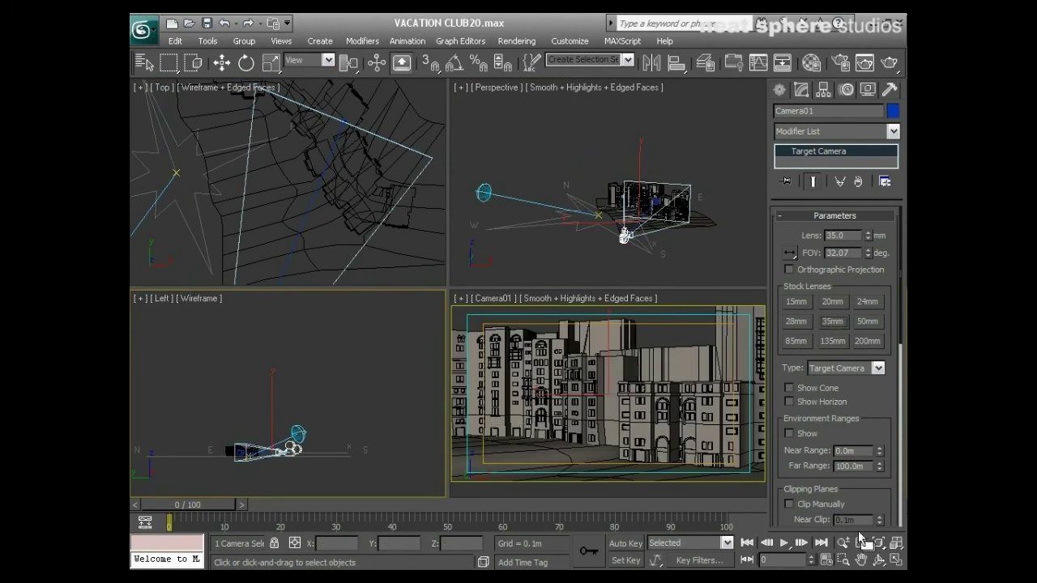
Switch Camera01 to the 24 mm stock lens and dolly it so the buildings fill the frame
right_click(694, 430)
left_click(843, 543)
left_click_drag(669, 363, 669, 409)
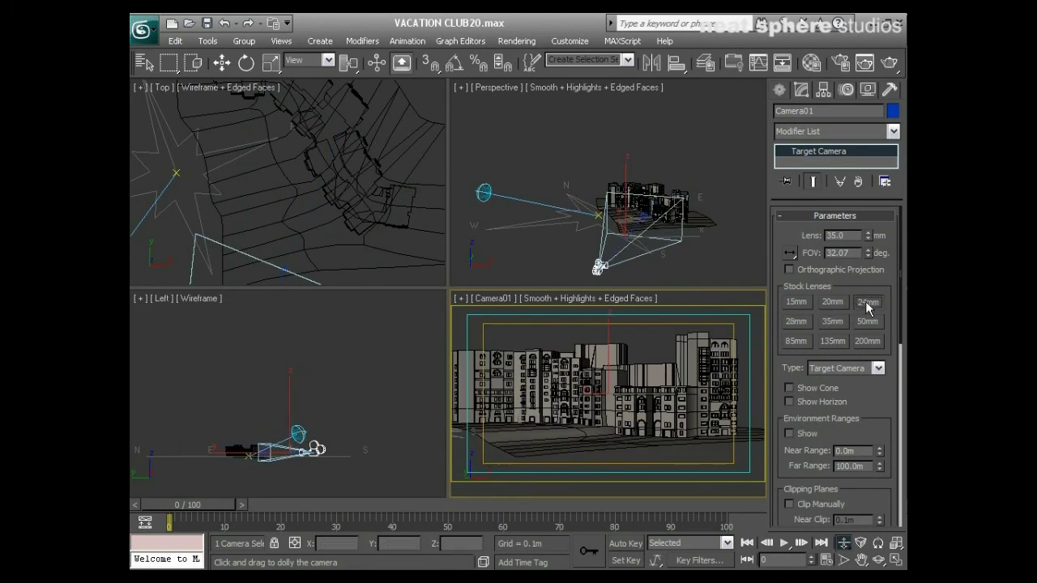
left_click(866, 302)
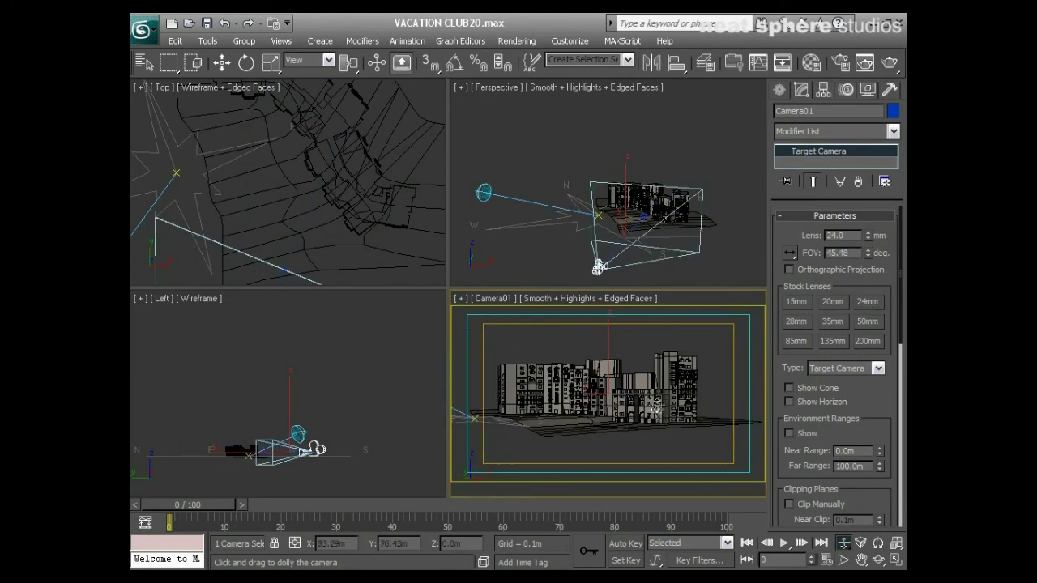
left_click_drag(655, 395, 677, 428)
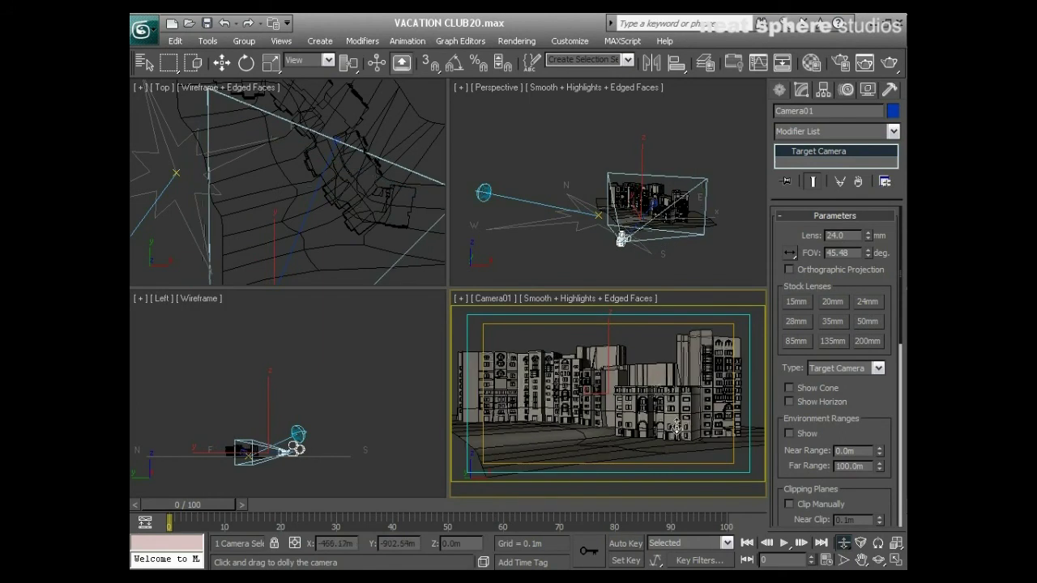
Orbit Camera01 to a lower angle and truck it so the buildings sit lower in the frame with sky above
left_click(878, 560)
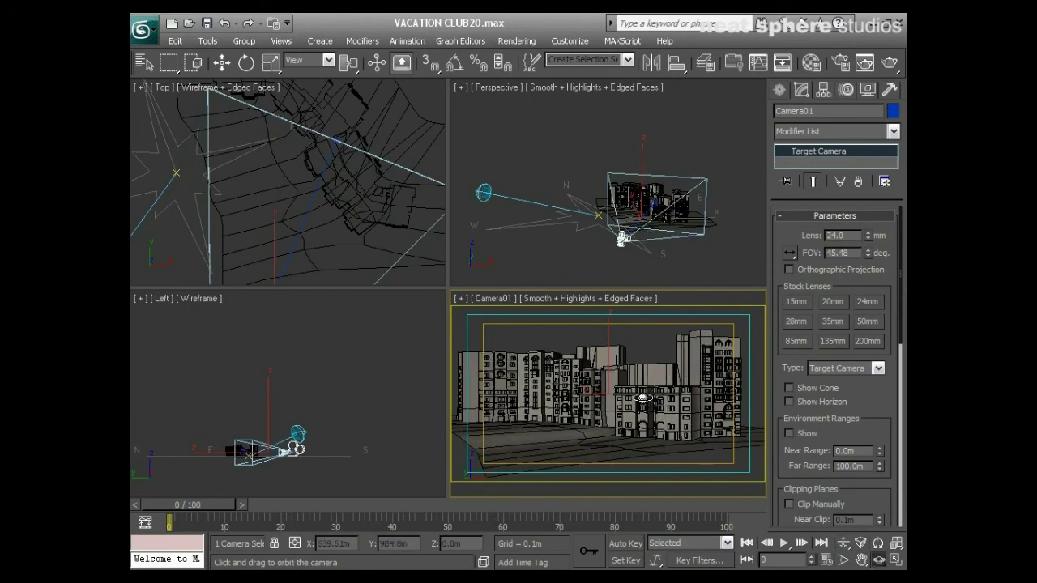
left_click_drag(641, 396, 672, 424)
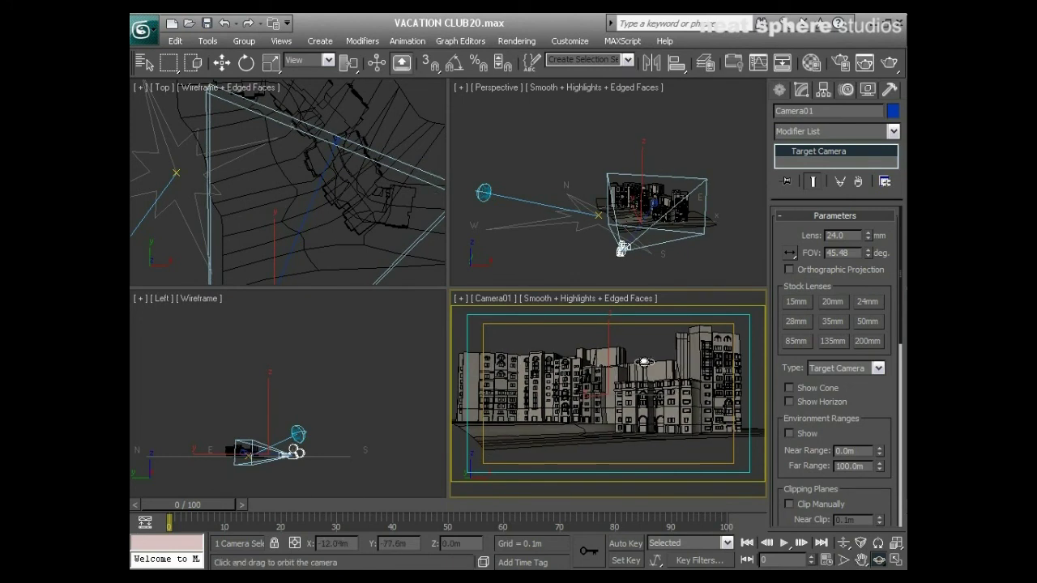
left_click(863, 558)
mouse_move(641, 399)
left_mouse_down()
mouse_move(639, 407)
mouse_move(634, 392)
left_mouse_up()
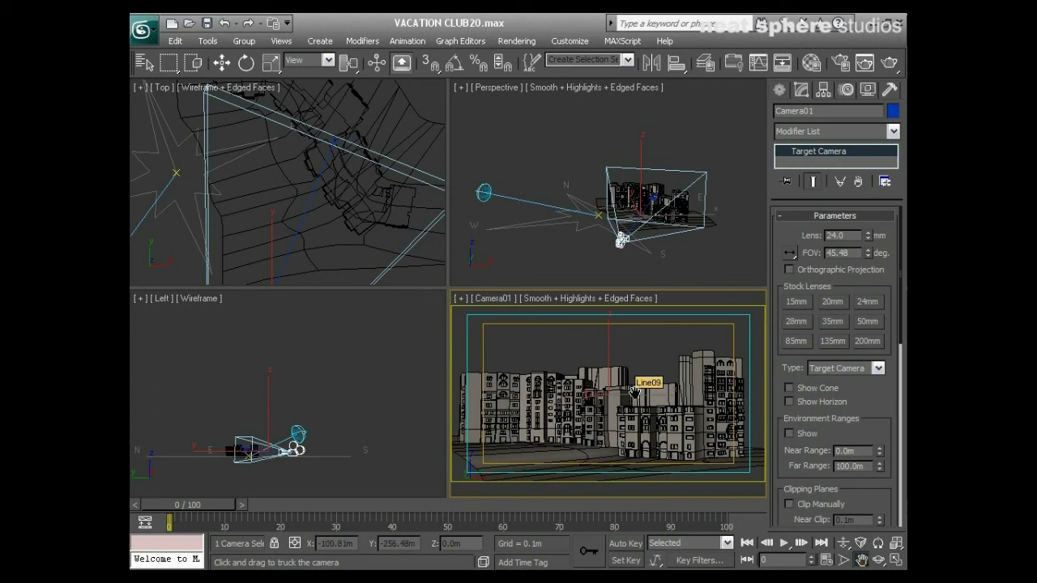
left_click_drag(634, 392, 630, 372)
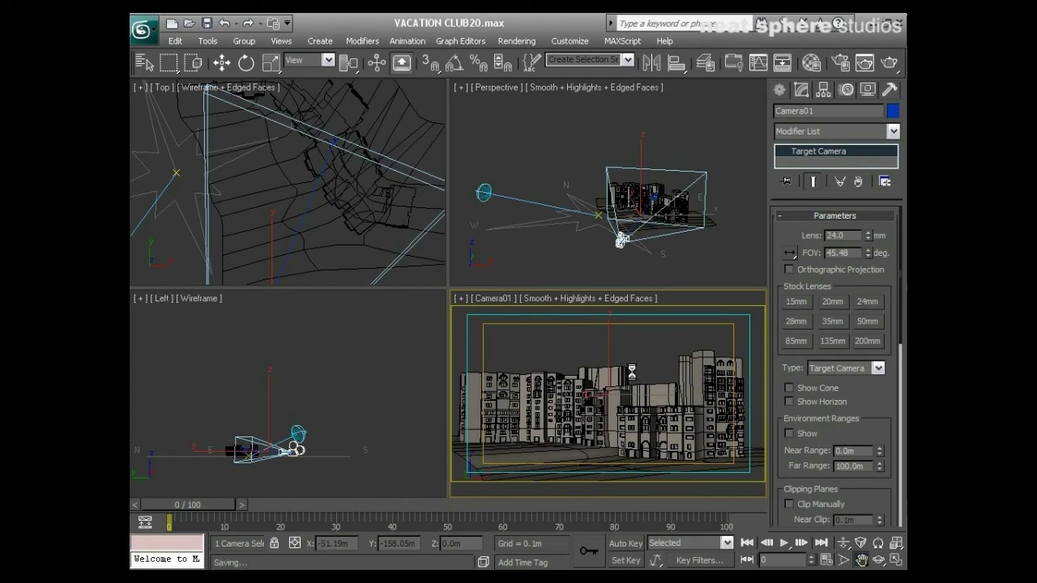
Change the environment's exposure control to mr Photographic Exposure Control
left_click(515, 41)
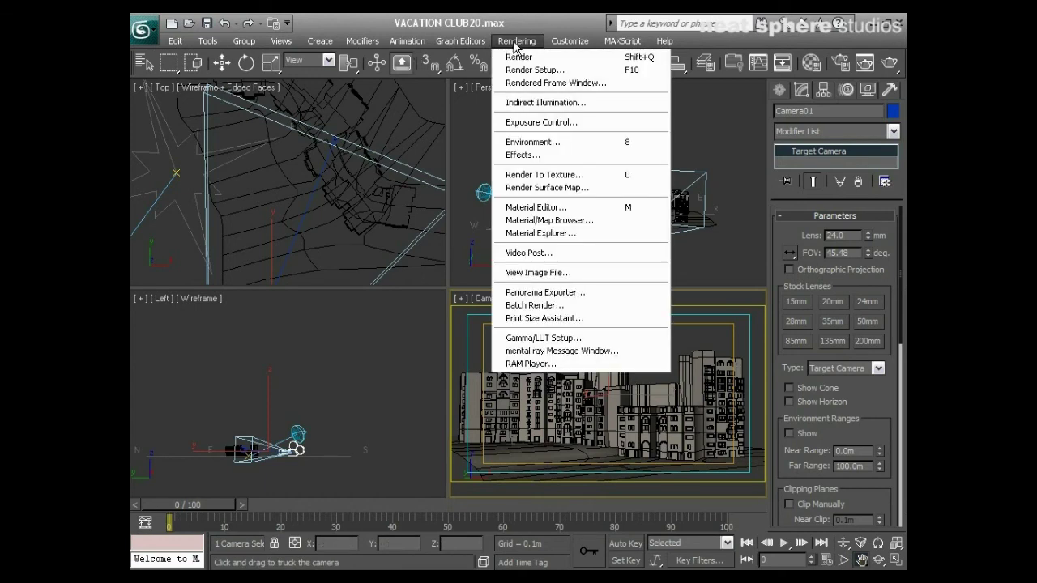
left_click(522, 144)
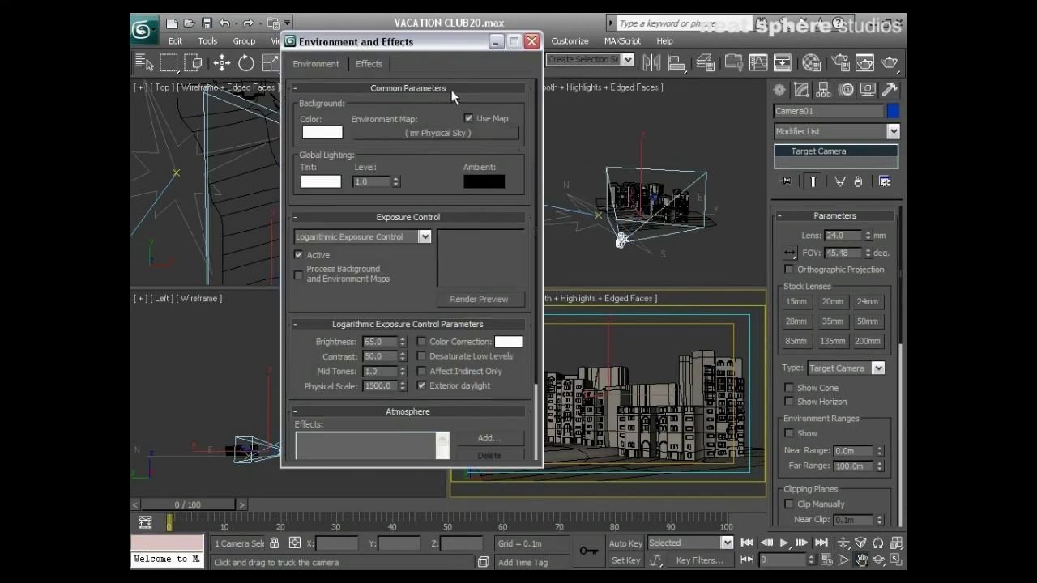
left_click(452, 90)
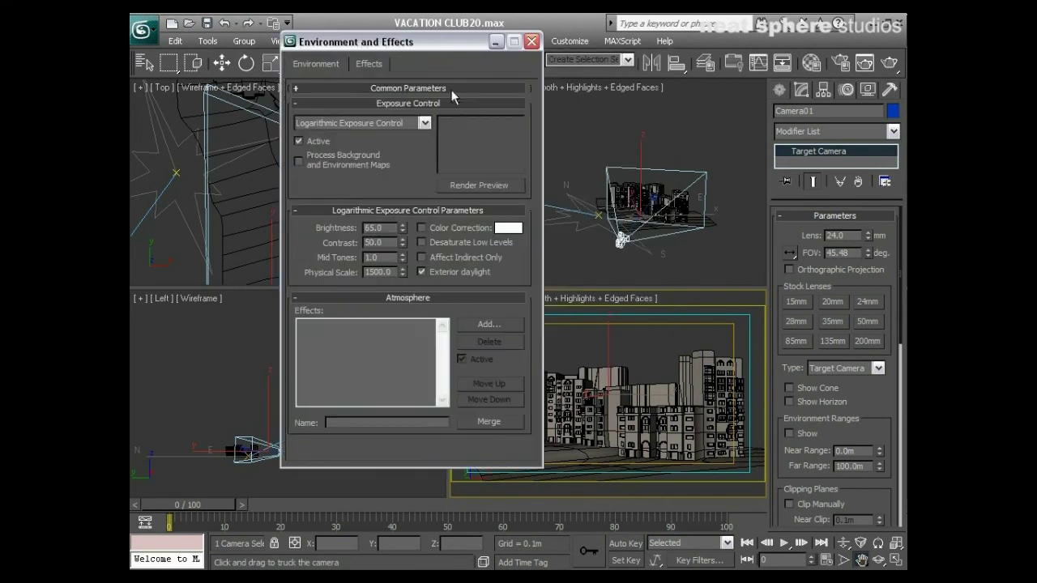
left_click(423, 123)
left_click(424, 123)
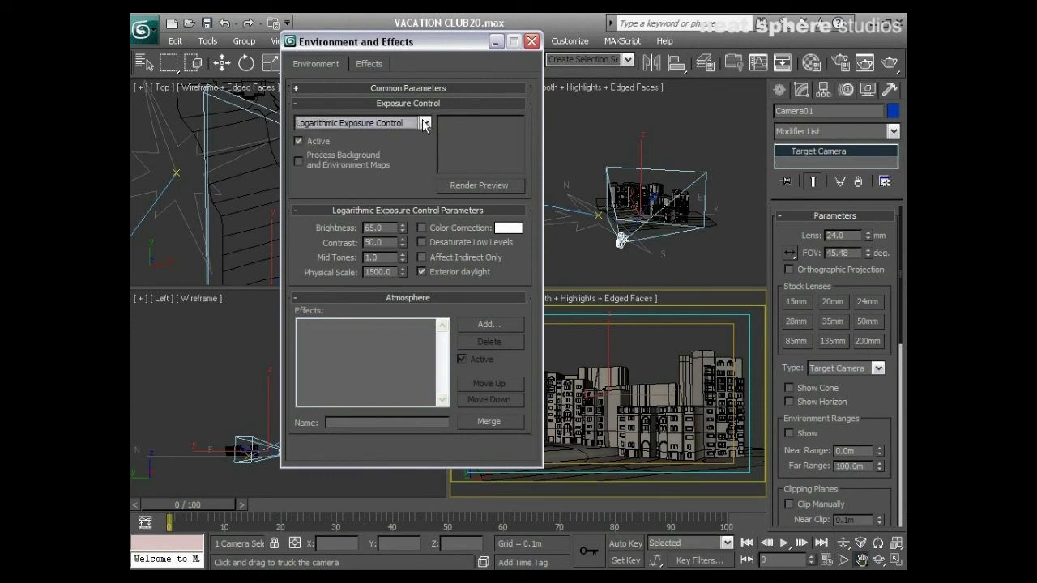
left_click(424, 123)
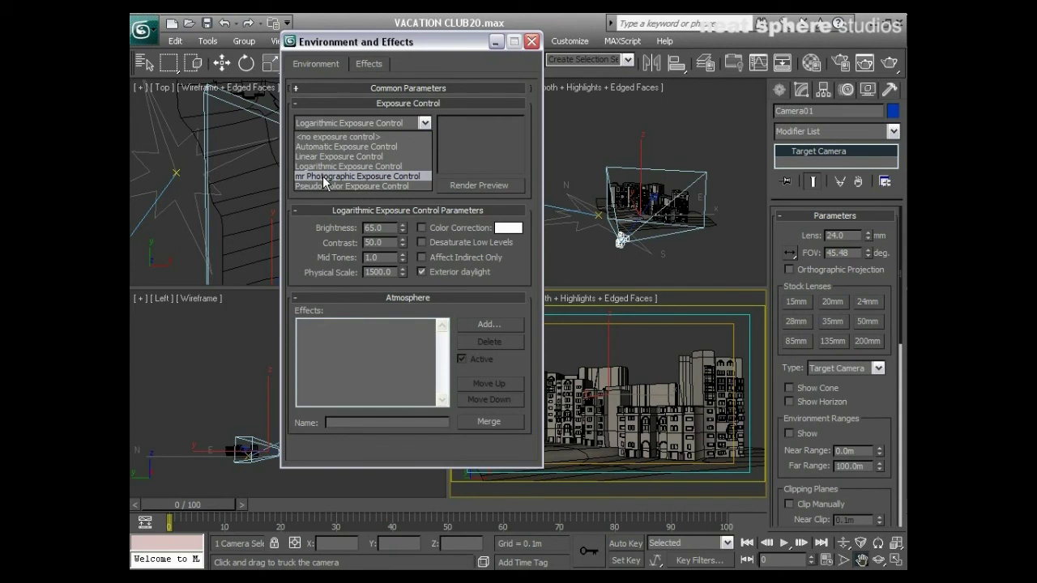
left_click(322, 176)
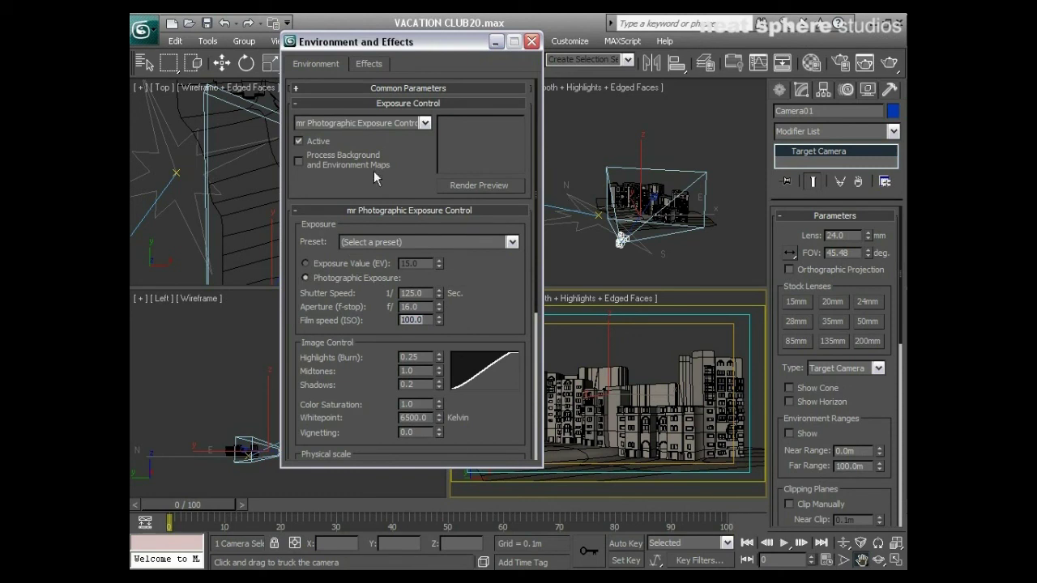
Apply the exposure preset Physically Based Lighting, Outdoor Daylight, Clear Sky
left_click(428, 243)
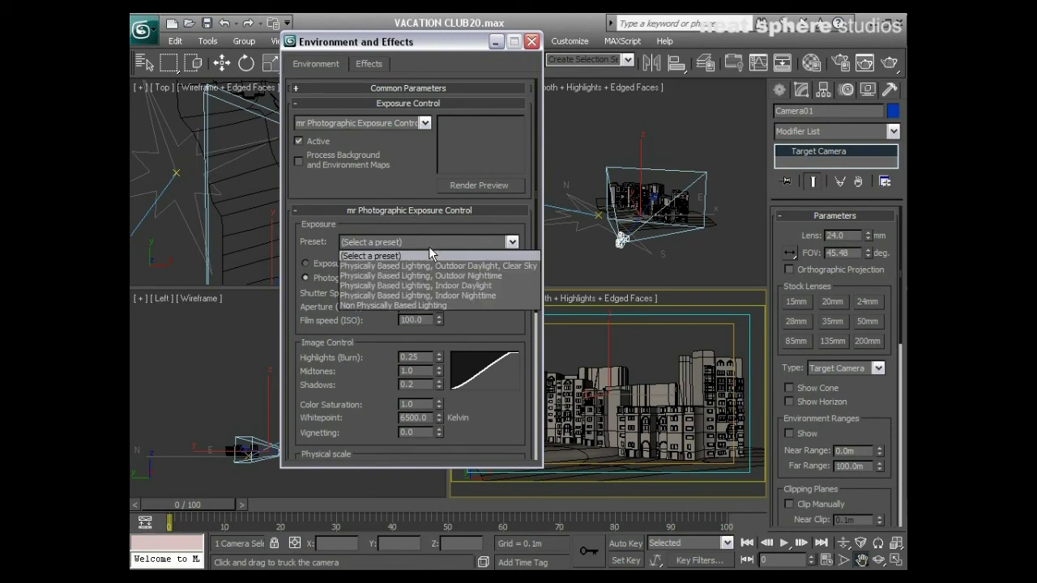
left_click(415, 246)
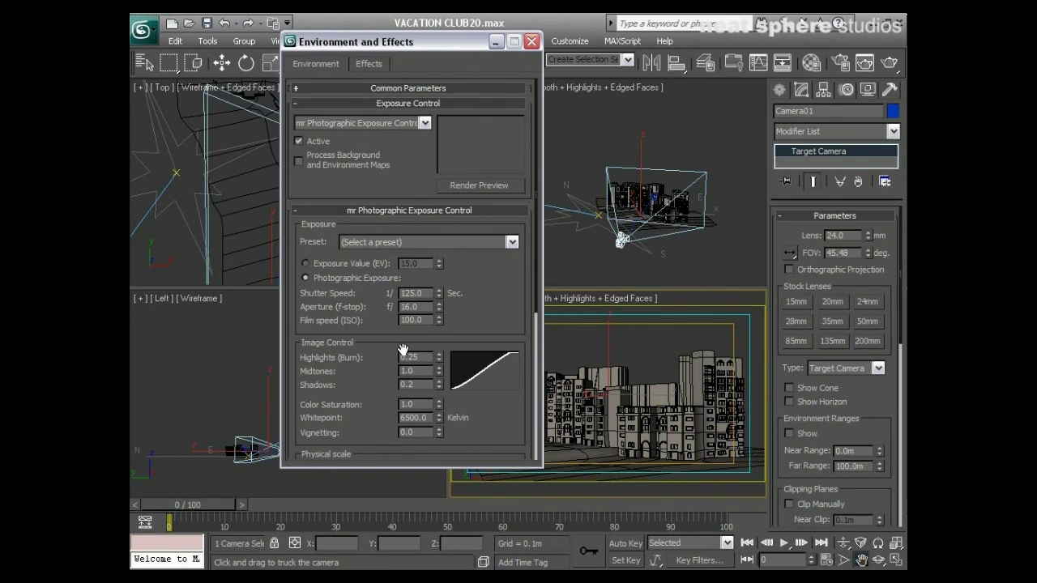
left_click(423, 243)
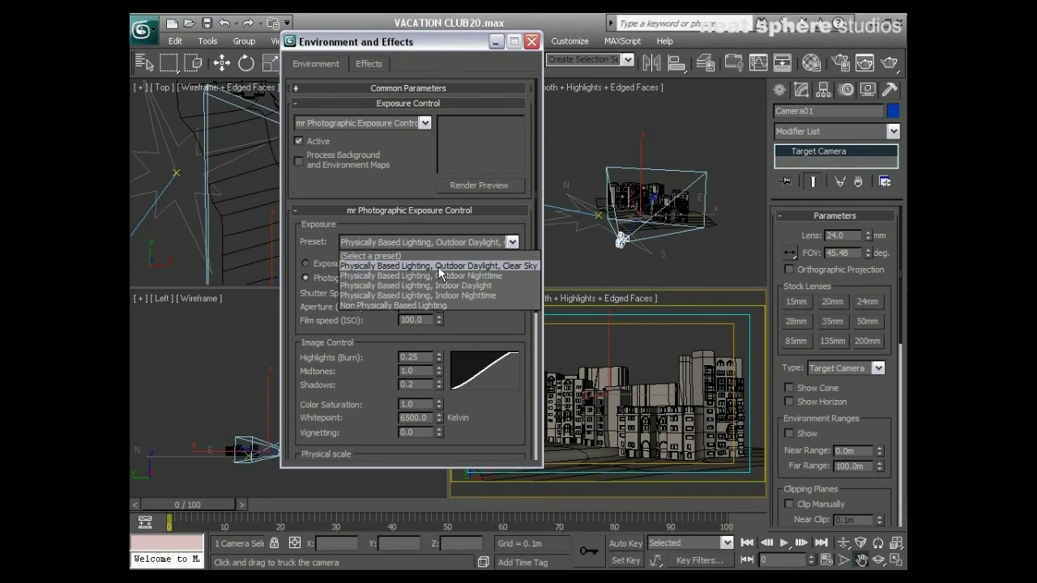
left_click(438, 266)
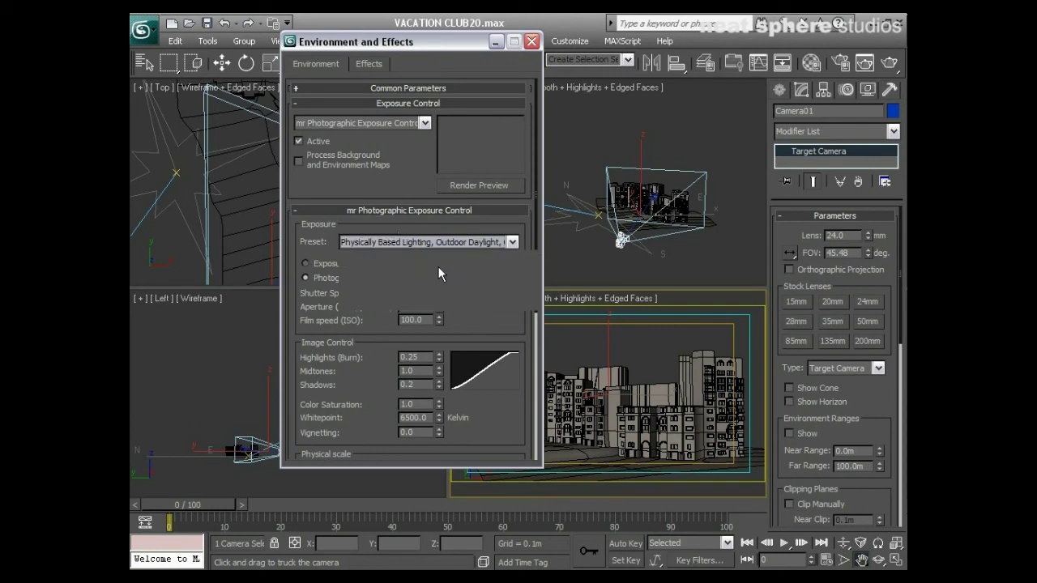
Render the exposure preview and a full production image of the Camera01 view
left_click(500, 183)
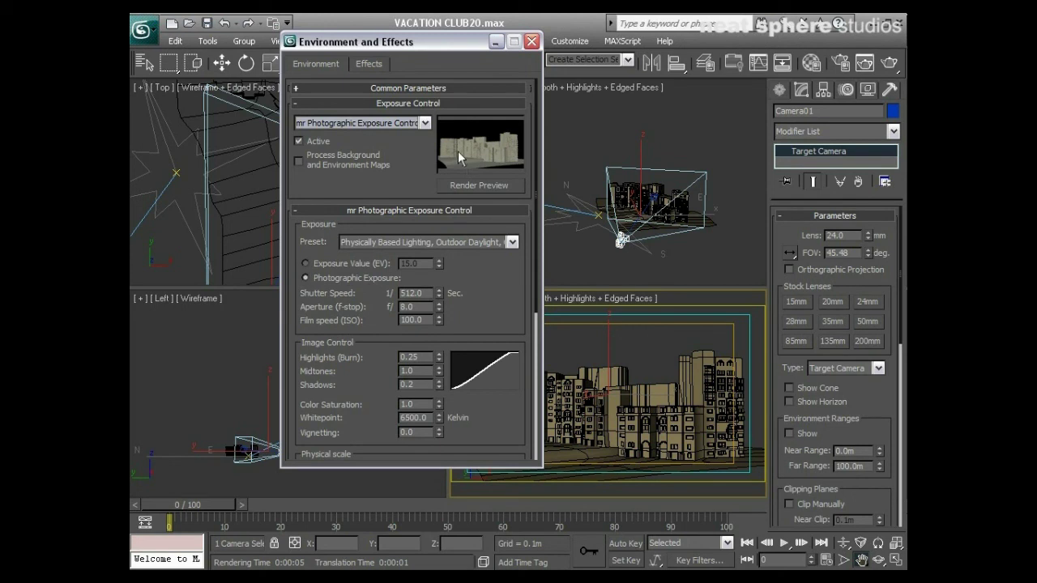
left_click(888, 65)
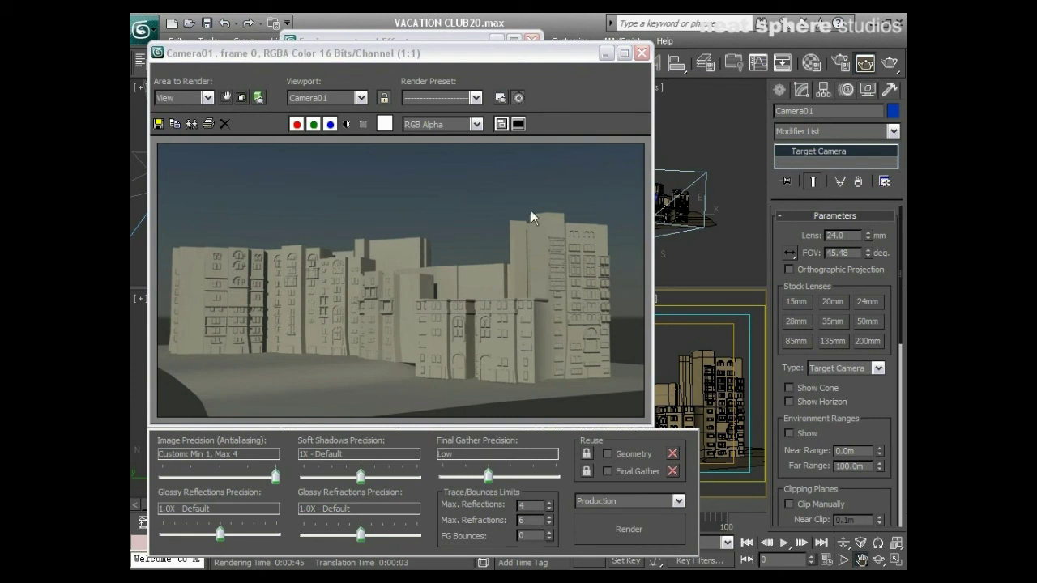
Close the rendered image and move Camera01 in the Perspective view so it sees the buildings from the side, with the tall tower in front
left_click(640, 54)
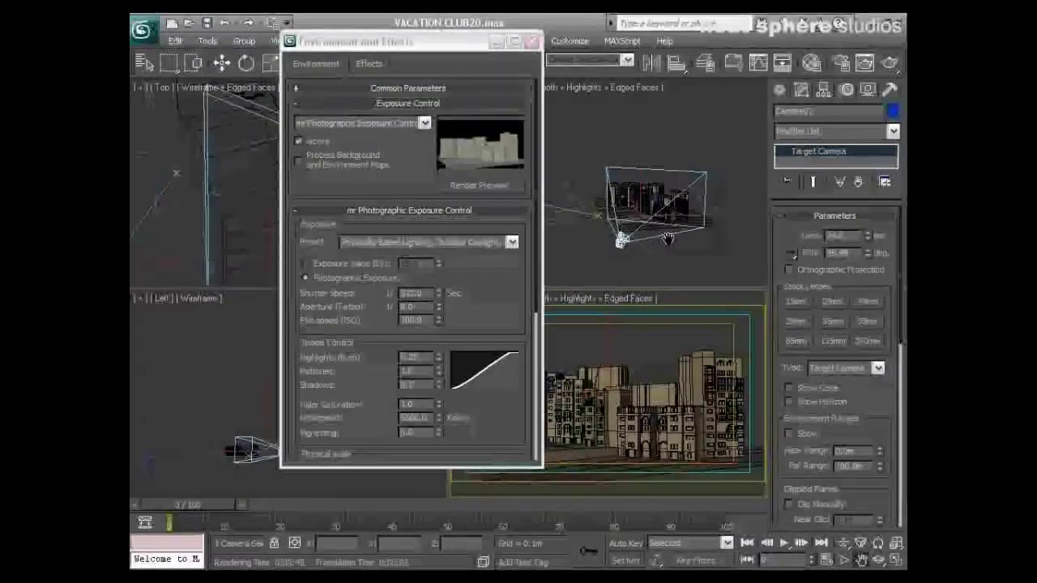
left_click_drag(405, 41, 399, 54)
left_click_drag(407, 144, 363, 148)
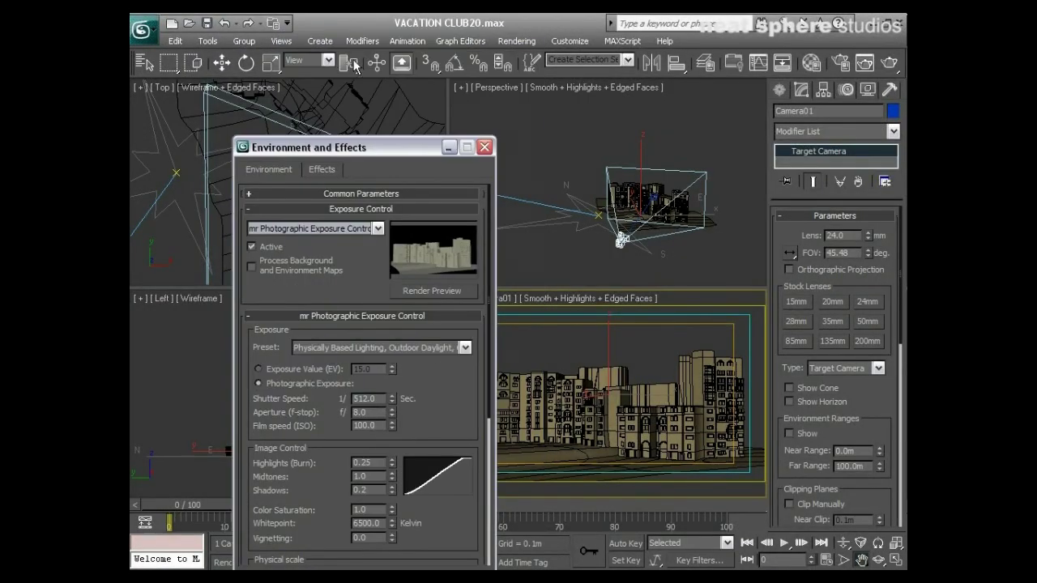
left_click(247, 64)
left_click(223, 65)
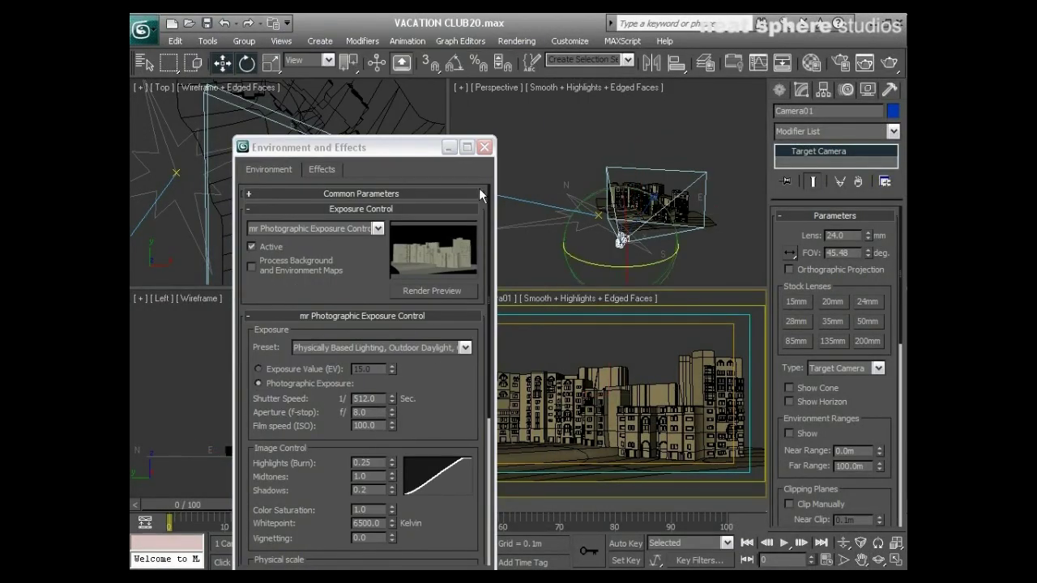
left_click(642, 242)
middle_click_drag(630, 268, 609, 265, "alt")
left_click_drag(674, 212, 504, 197)
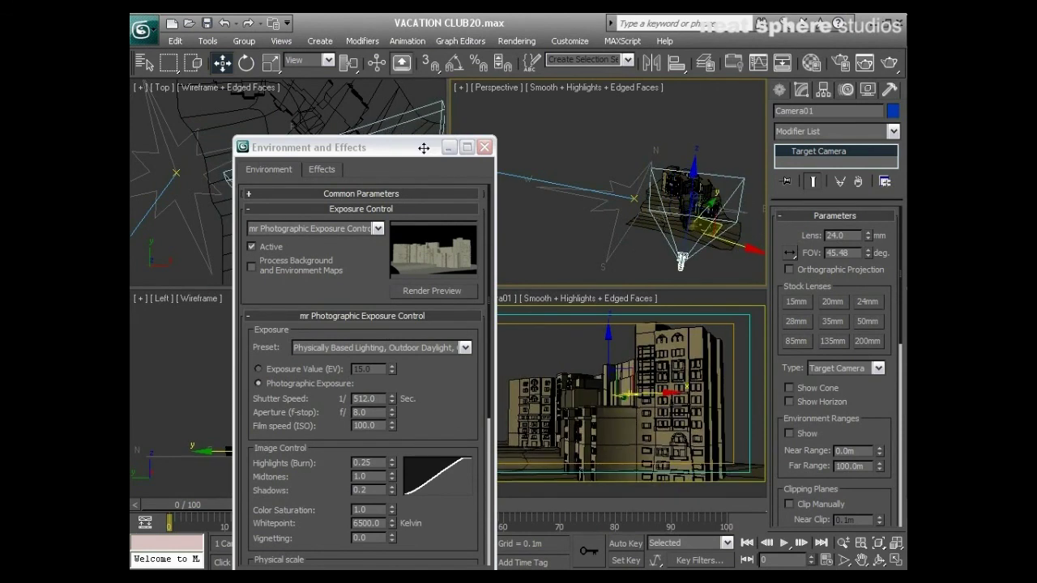
left_click_drag(427, 153, 311, 87)
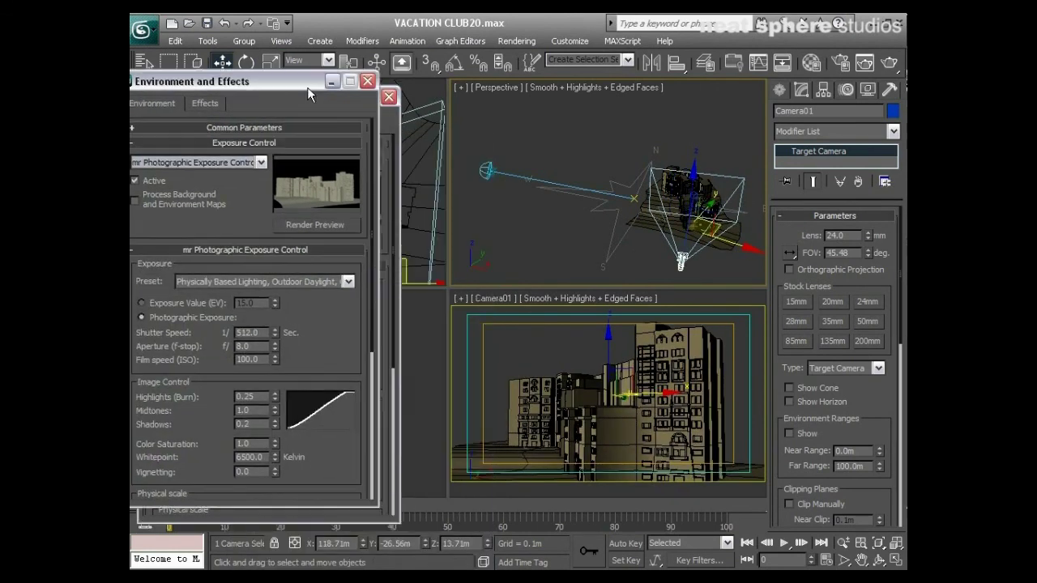
Orbit and truck Camera01 to the shaded side of the buildings, facing the sun, and render that view
right_click(547, 350)
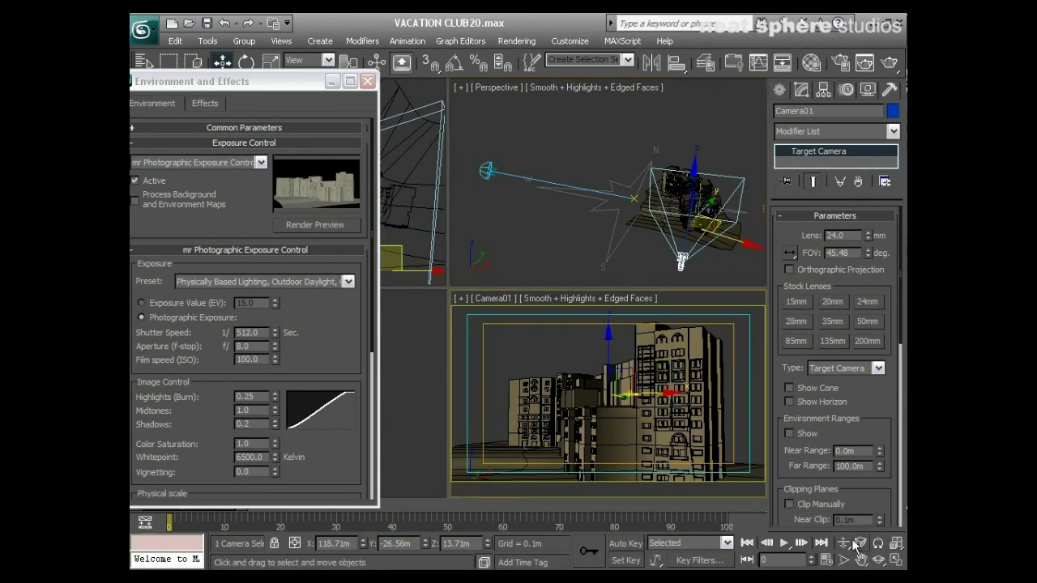
left_click(879, 560)
mouse_move(671, 414)
left_mouse_down()
mouse_move(486, 411)
mouse_move(554, 409)
mouse_move(545, 418)
left_mouse_up()
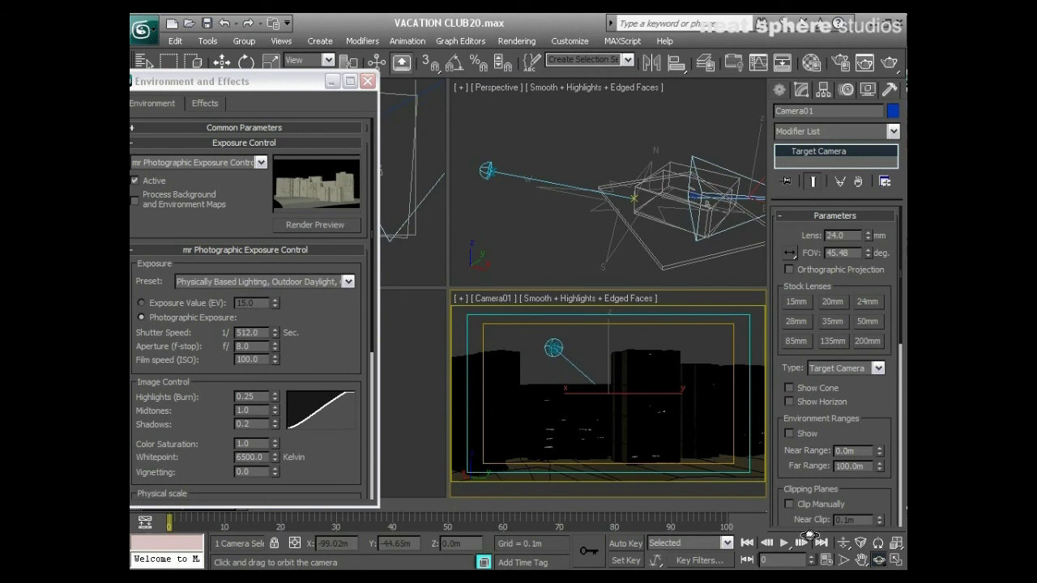
left_click(844, 542)
mouse_move(708, 419)
left_mouse_down()
mouse_move(710, 429)
mouse_move(689, 419)
mouse_move(698, 425)
left_mouse_up()
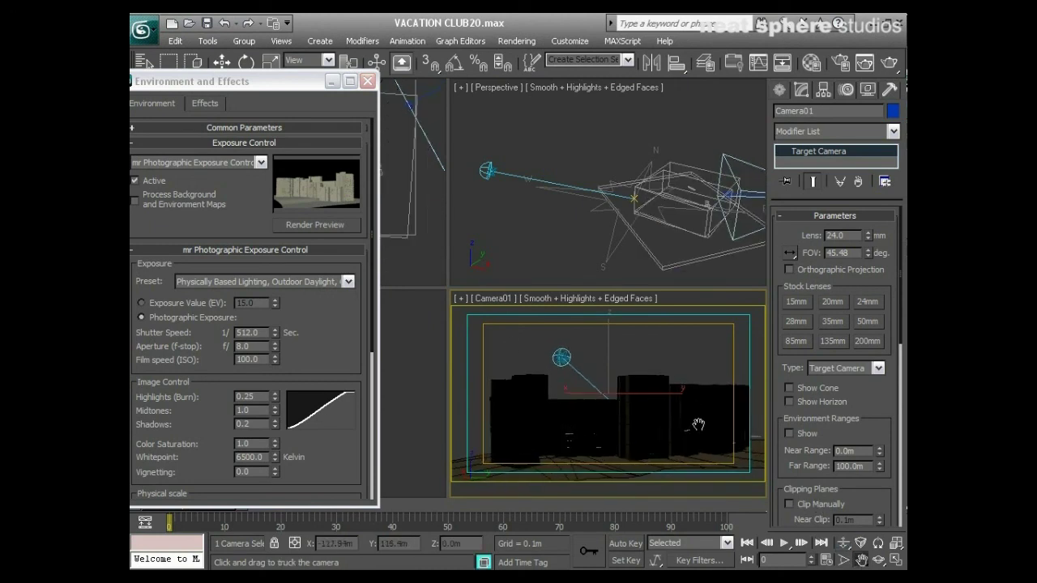
left_click(888, 63)
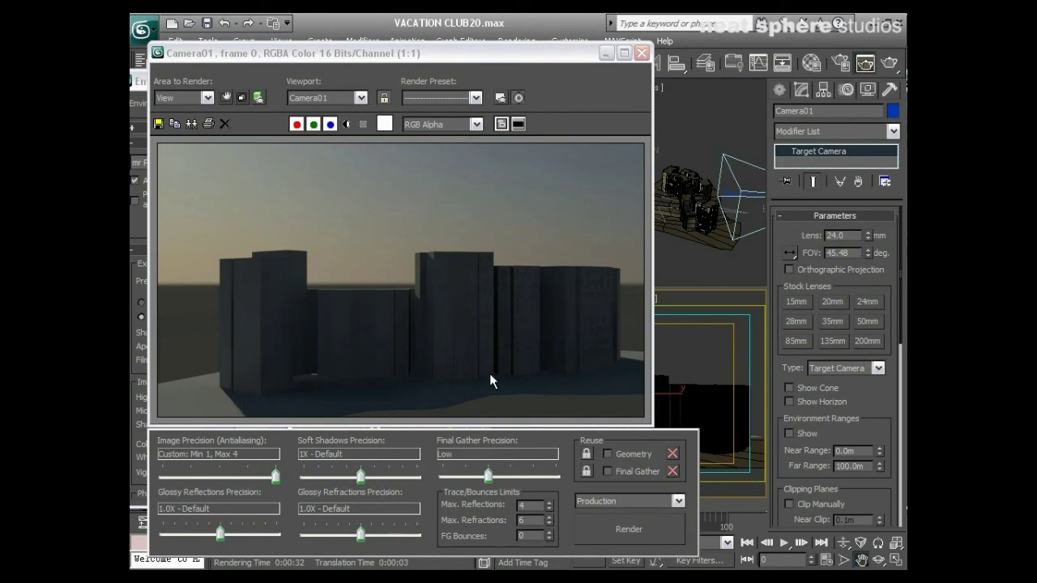
left_click(641, 53)
key("8")
key("w")
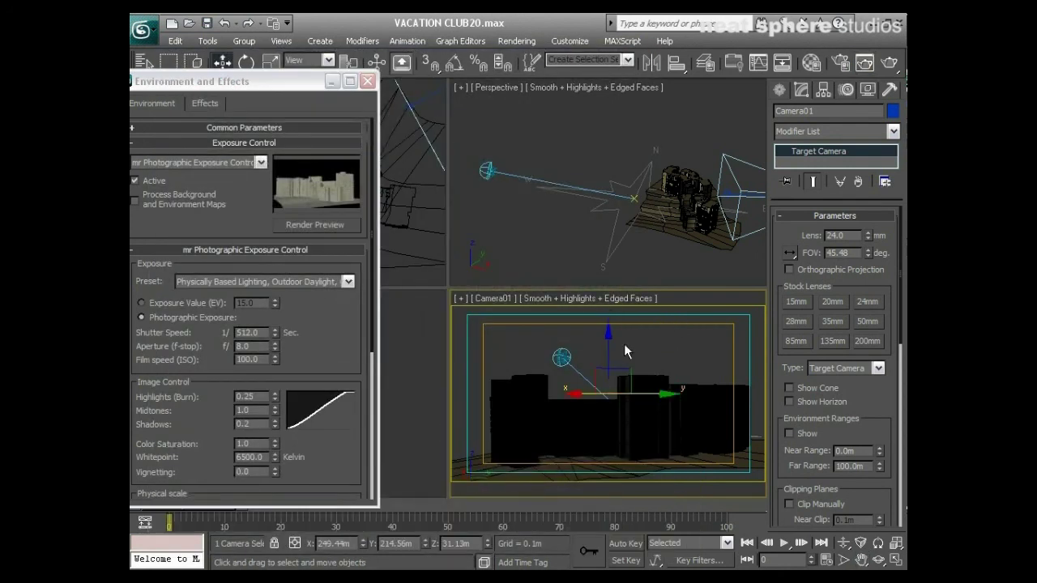
Orbit Camera01 back to the detailed facades for a low, close view that fills the frame with the buildings
left_click(878, 559)
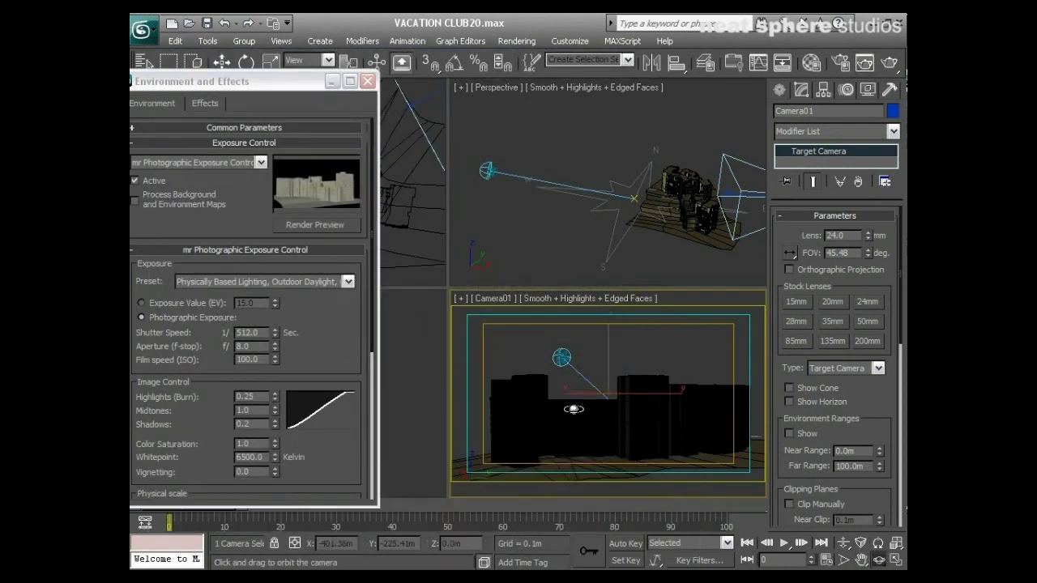
left_click_drag(605, 404, 750, 416)
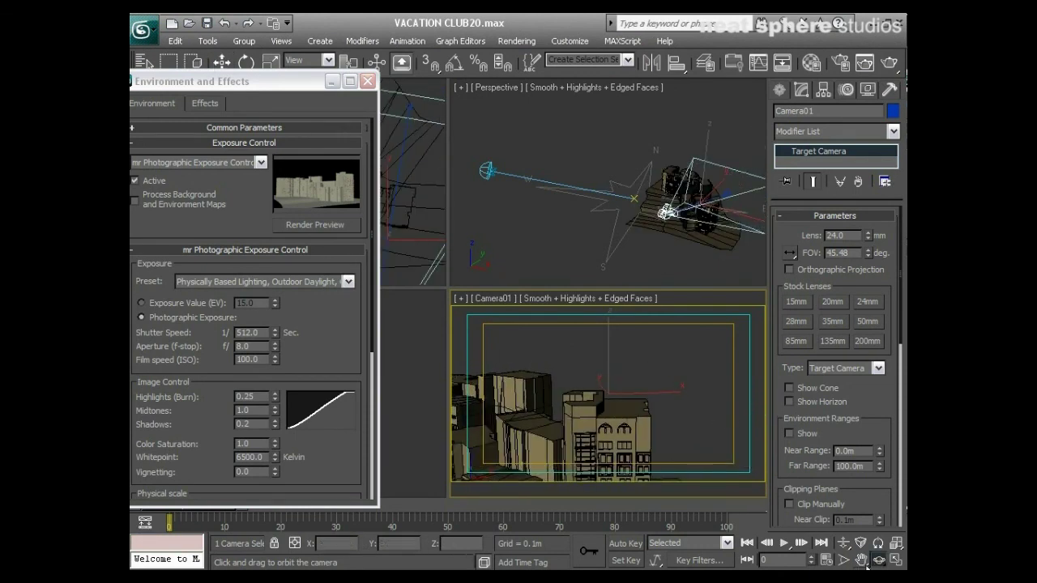
left_click_drag(603, 420, 646, 385)
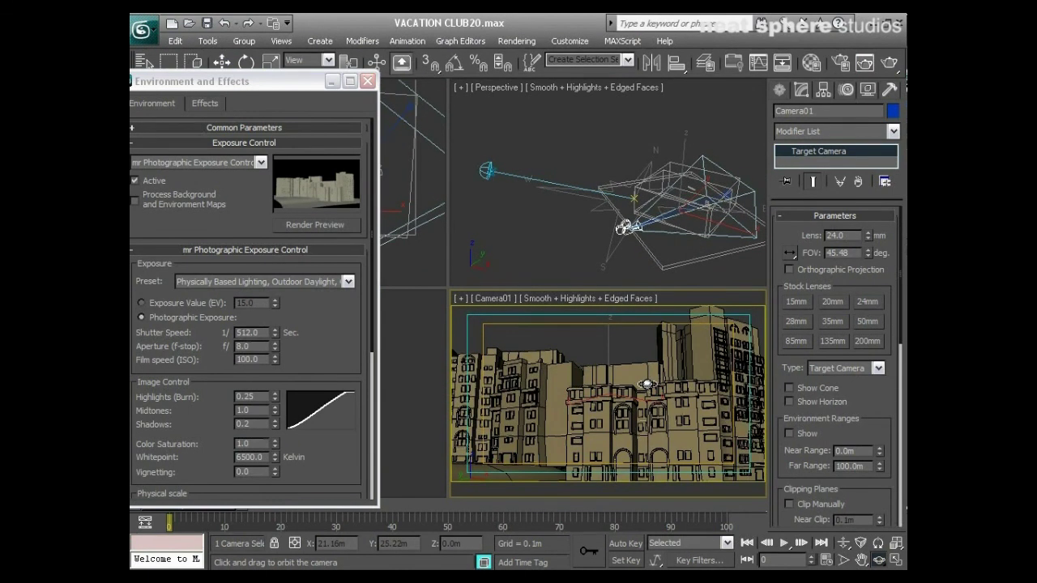
Set the Daylight01 system's time to hour 13 and its month to 7
right_click(502, 186)
left_click(487, 171)
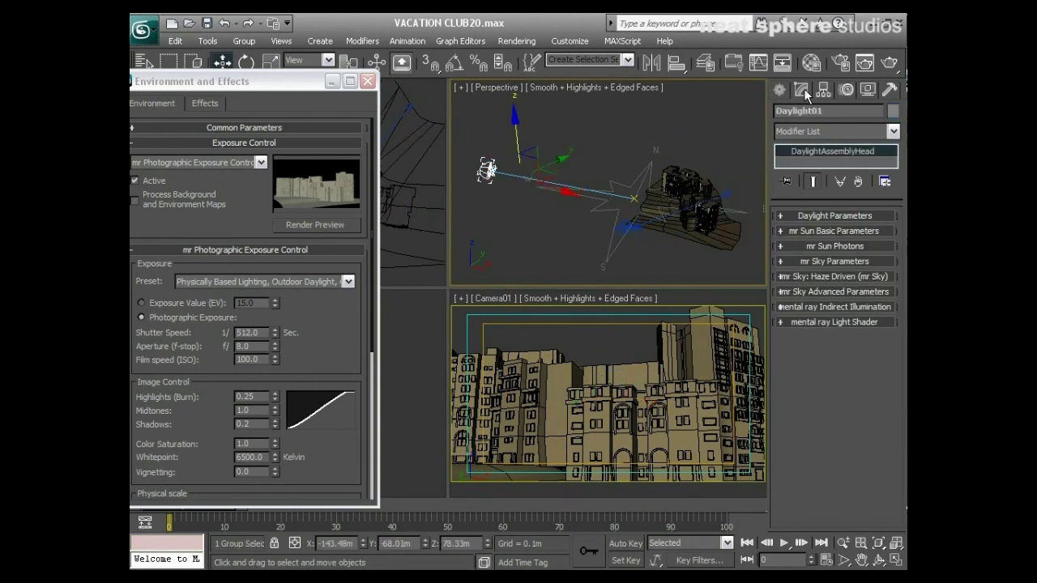
left_click(823, 215)
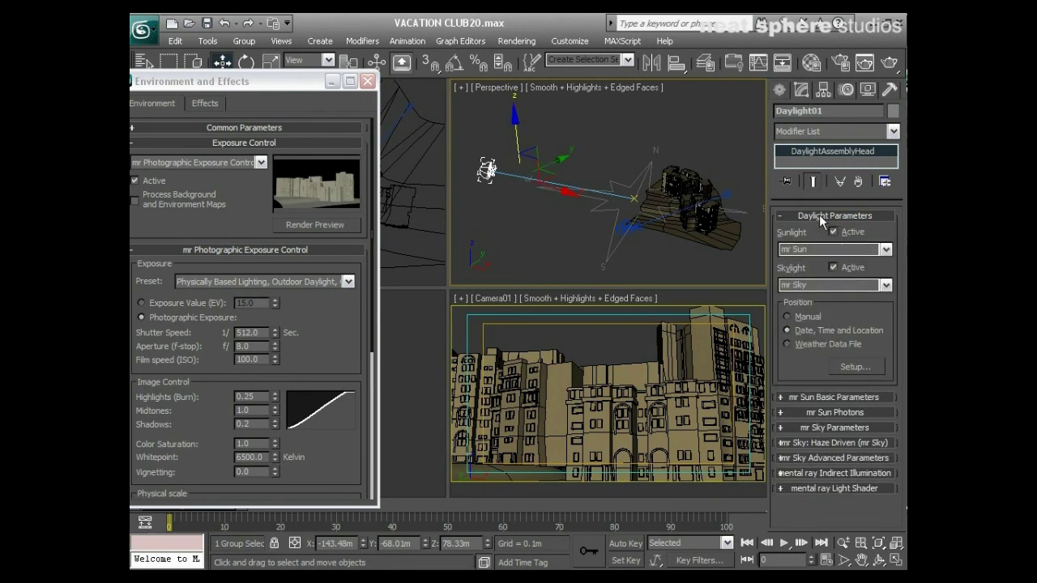
left_click(850, 366)
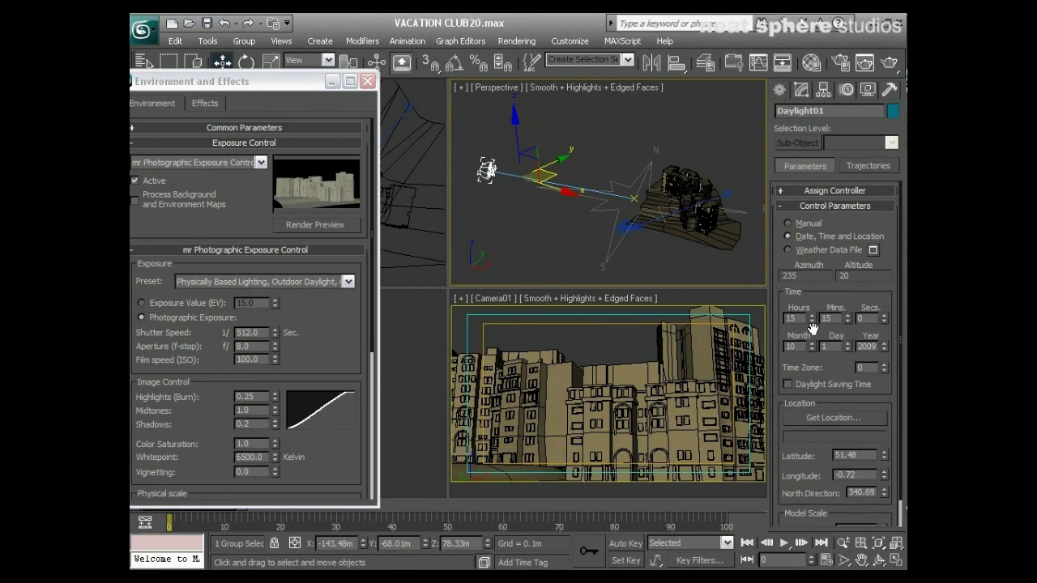
left_click(809, 322)
left_click(811, 321)
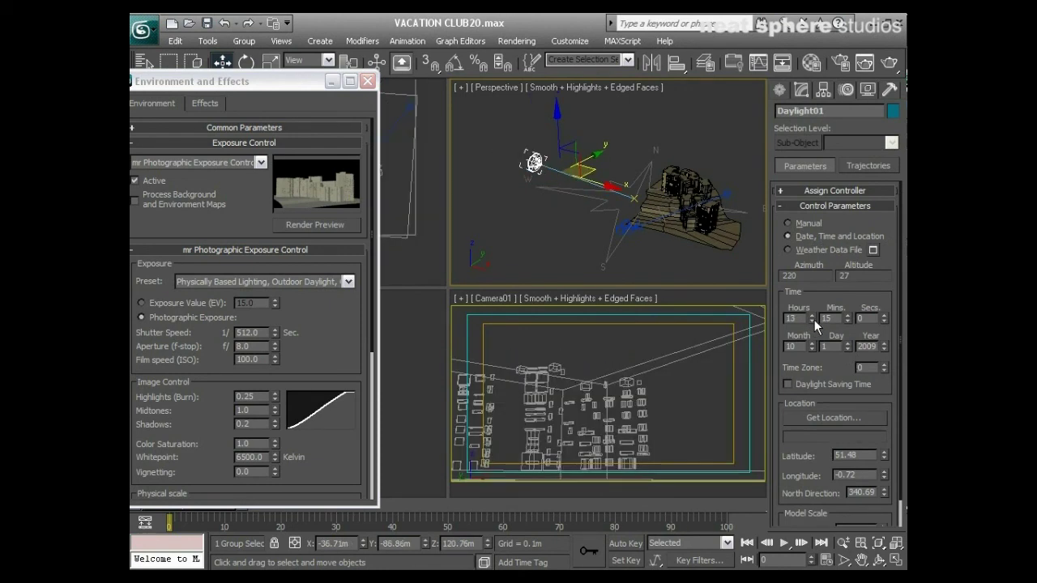
left_click(811, 350)
left_click(811, 349)
left_click(811, 349)
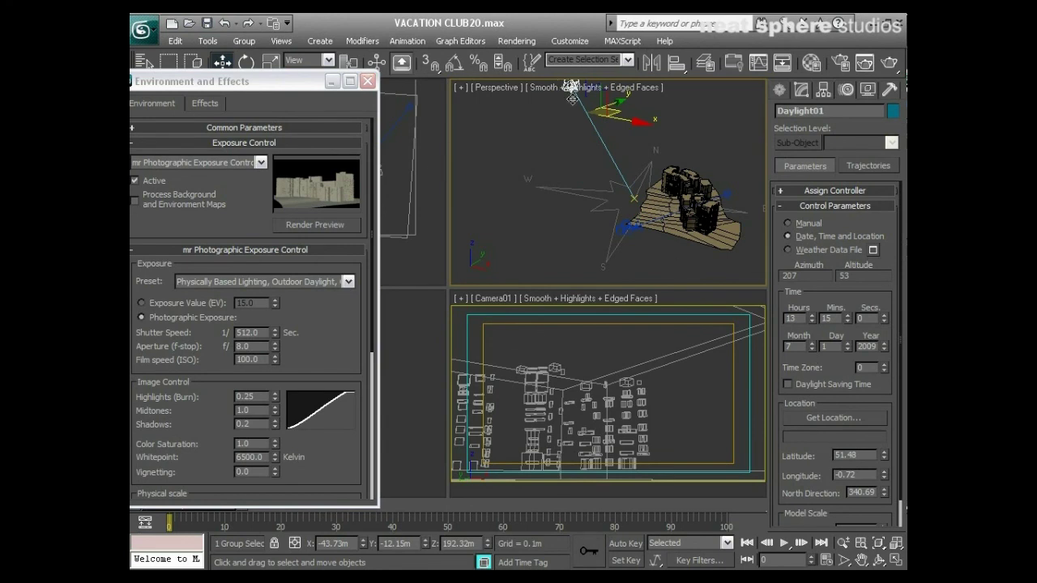
Render the Camera01 view with the new sun position, and close the rendered image and the environment settings
right_click(631, 342)
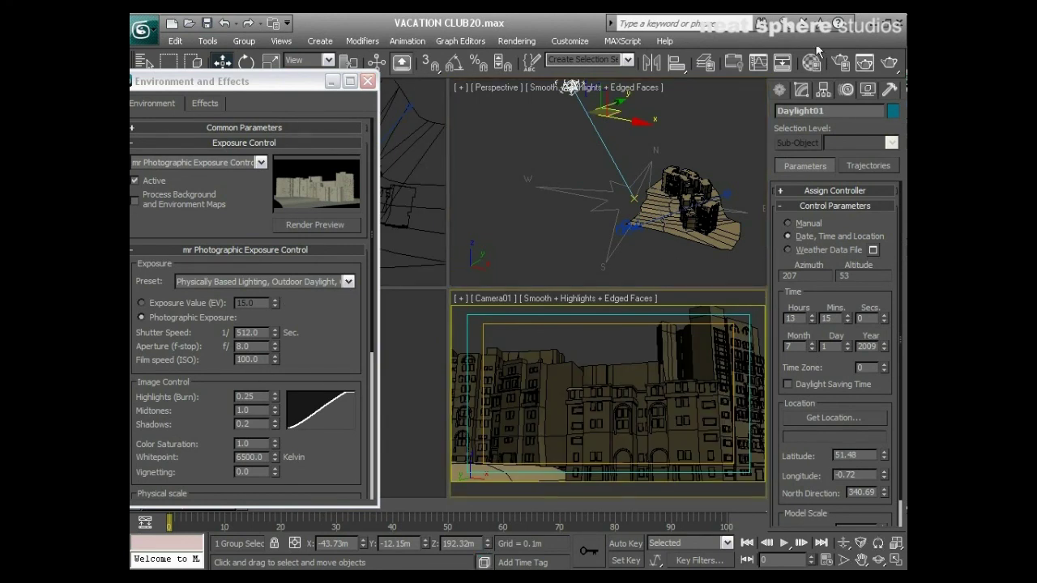
left_click(889, 62)
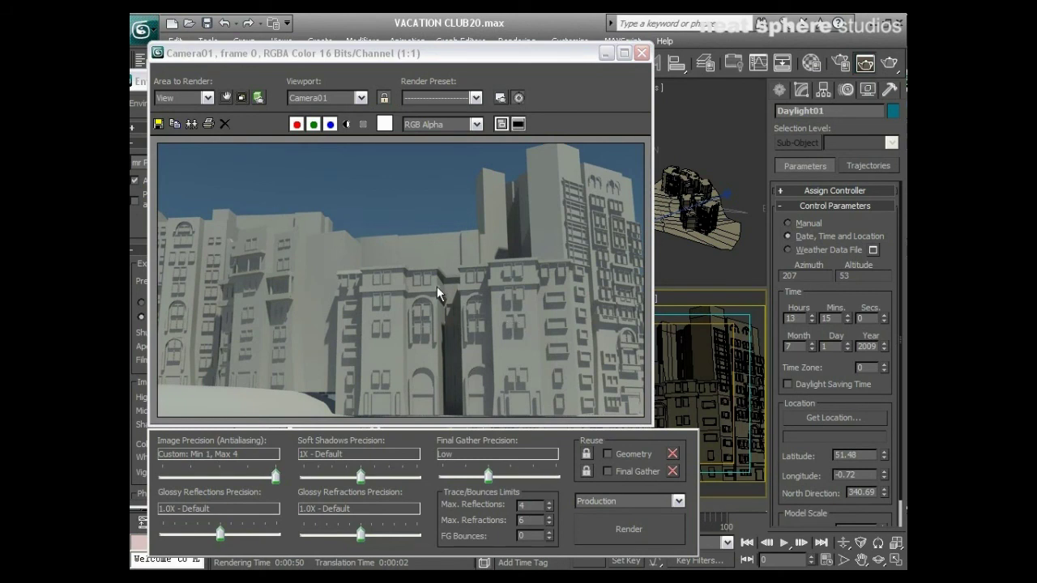
left_click_drag(565, 54, 524, 268)
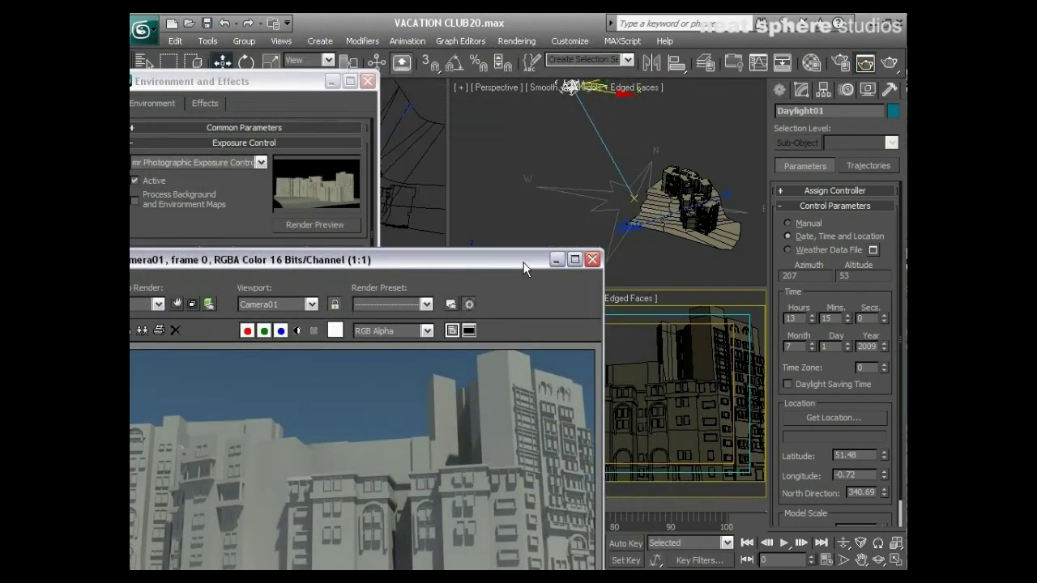
left_click(592, 260)
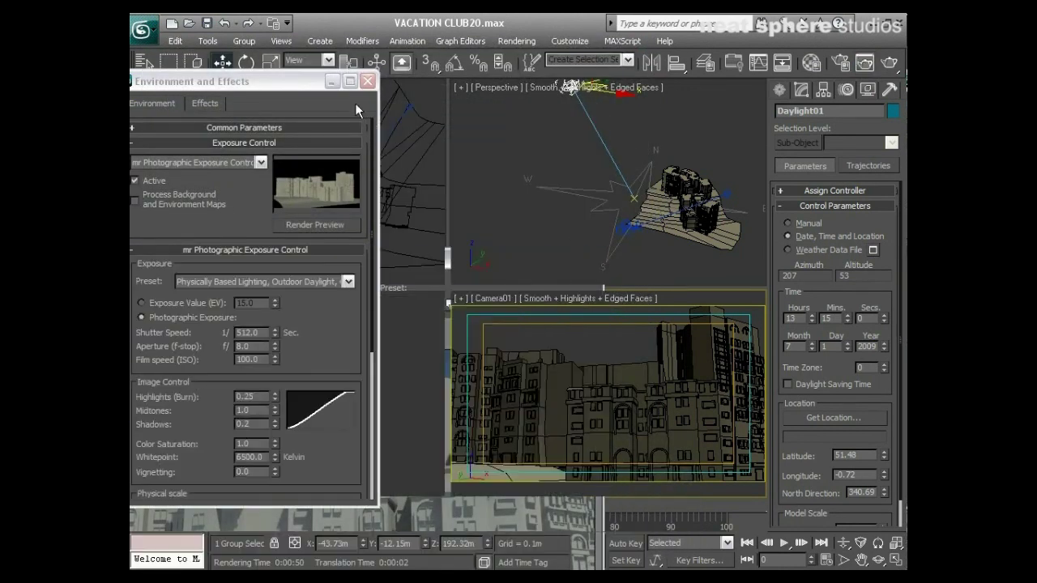
left_click(367, 81)
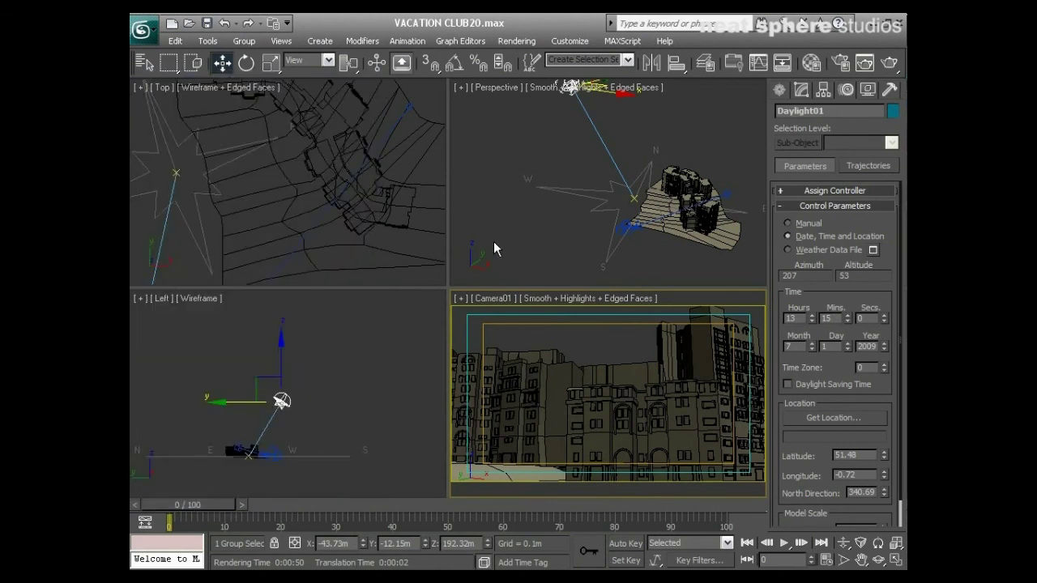